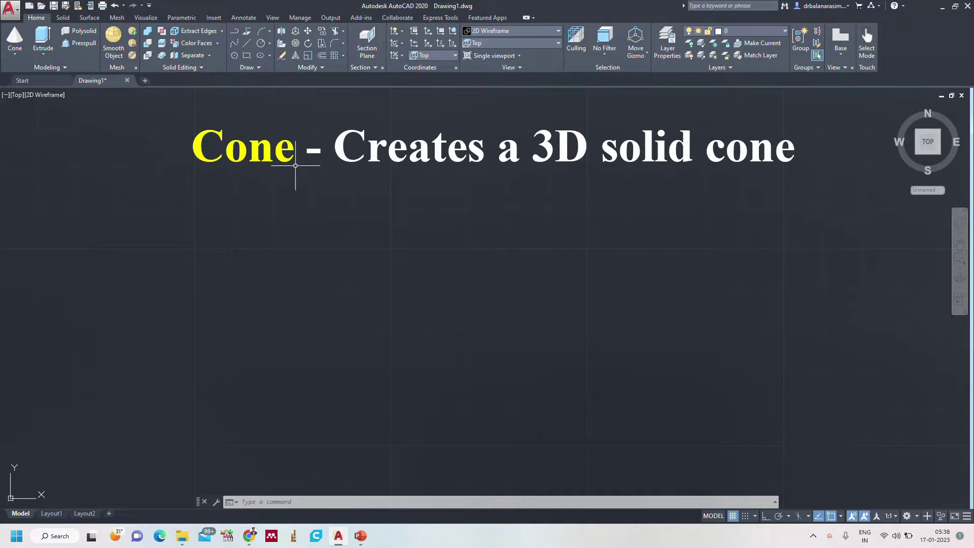
Set the view to SW Isometric and make room beside the title text for modelling
{"action": "left_click", "coordinate": [491, 42]}
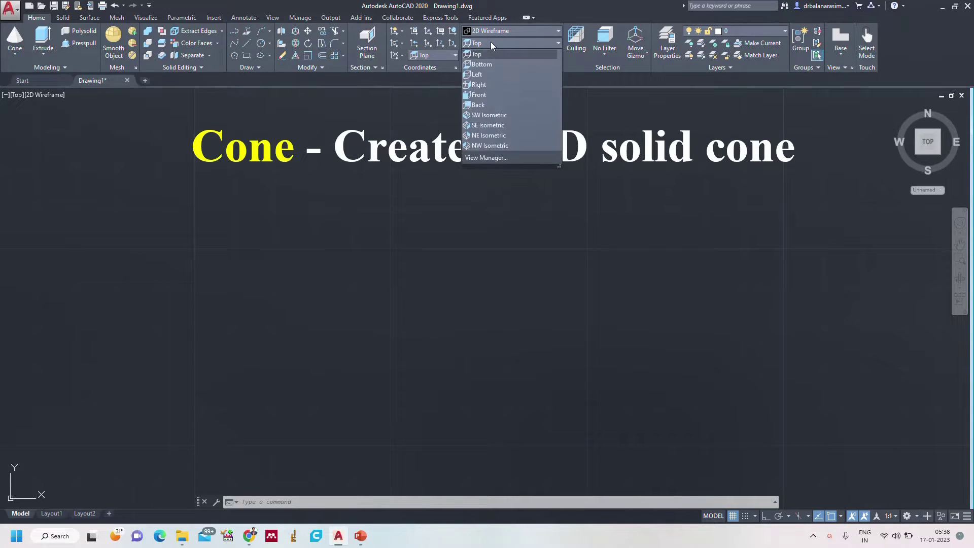
{"action": "left_click", "coordinate": [499, 115]}
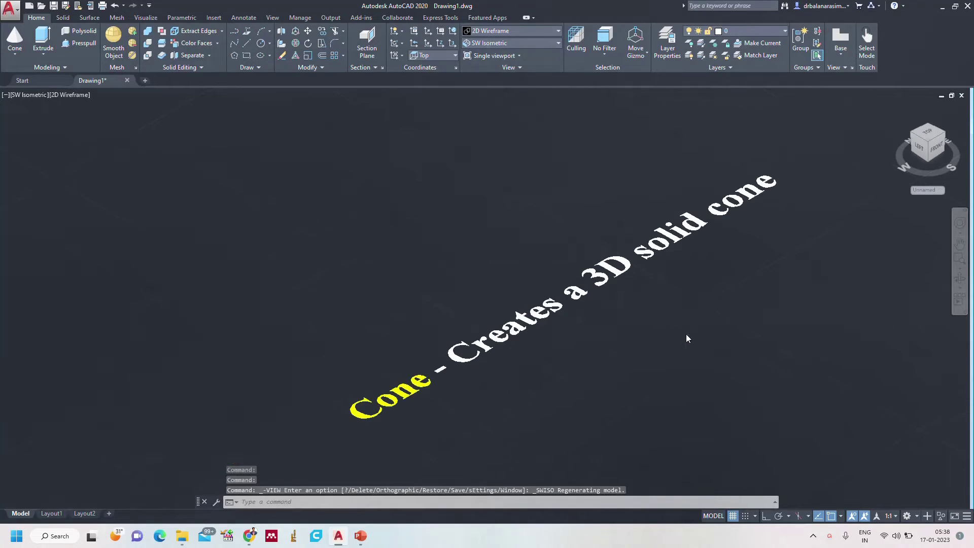
{"action": "scroll", "coordinate": [505, 285], "scroll_direction": "down", "scroll_amount": 2}
{"action": "middle_click_drag", "start_coordinate": [505, 285], "coordinate": [381, 262]}
{"action": "scroll", "coordinate": [483, 257], "scroll_direction": "up", "scroll_amount": 2}
{"action": "middle_click_drag", "start_coordinate": [484, 257], "coordinate": [468, 266]}
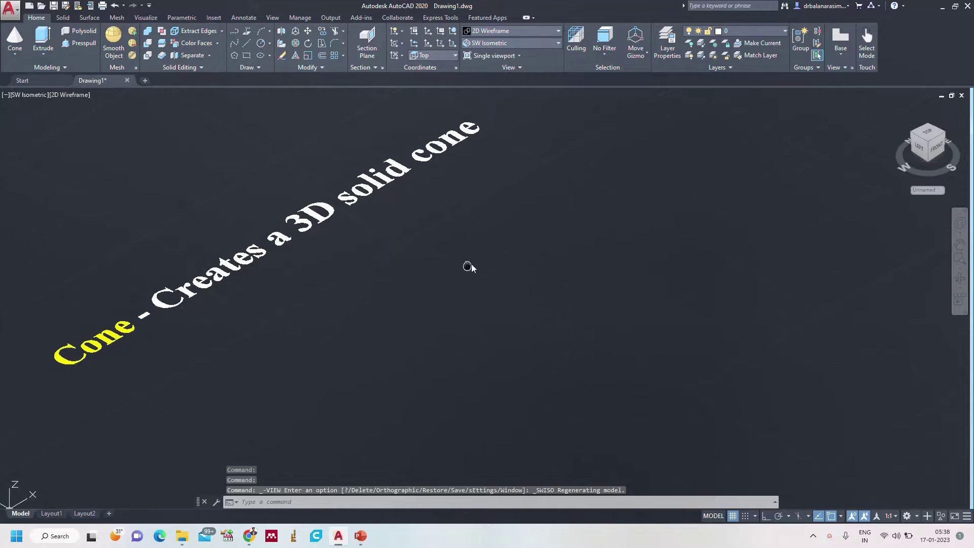
{"action": "scroll", "coordinate": [468, 266], "scroll_direction": "up", "scroll_amount": 3}
{"action": "scroll", "coordinate": [439, 378], "scroll_direction": "down", "scroll_amount": 3}
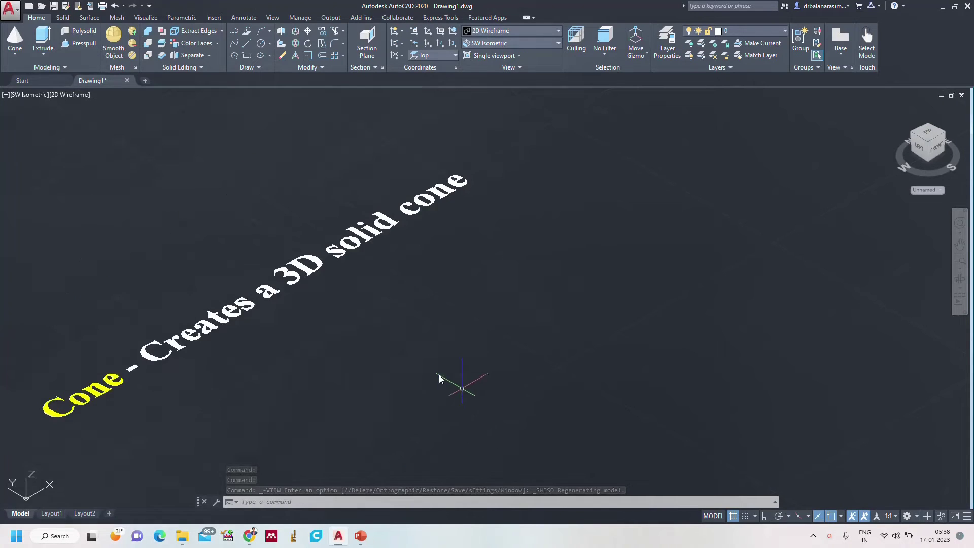
{"action": "mouse_move", "coordinate": [439, 378]}
{"action": "middle_mouse_down"}
{"action": "mouse_move", "coordinate": [424, 344]}
{"action": "mouse_move", "coordinate": [439, 330]}
{"action": "middle_mouse_up"}
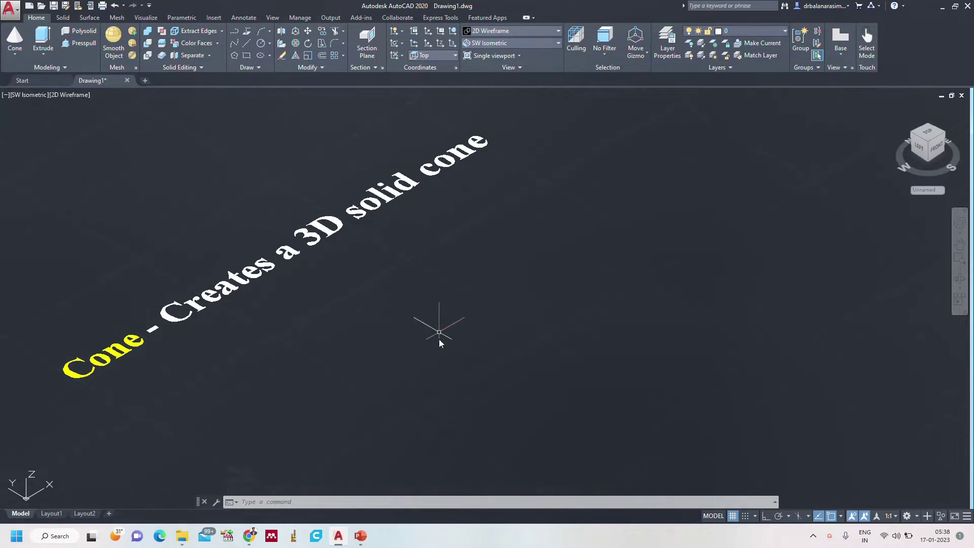
Check the cone diagram in PowerPoint and create a solid cone below the title text in AutoCAD with base radius 30 and height 60
{"action": "left_click", "coordinate": [360, 538]}
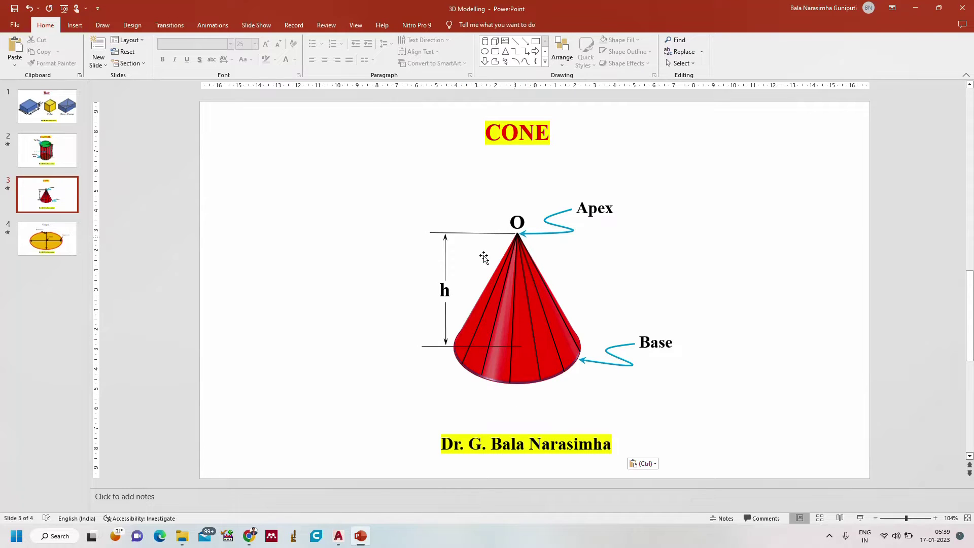
{"action": "left_click", "coordinate": [339, 536]}
{"action": "type", "text": "c"}
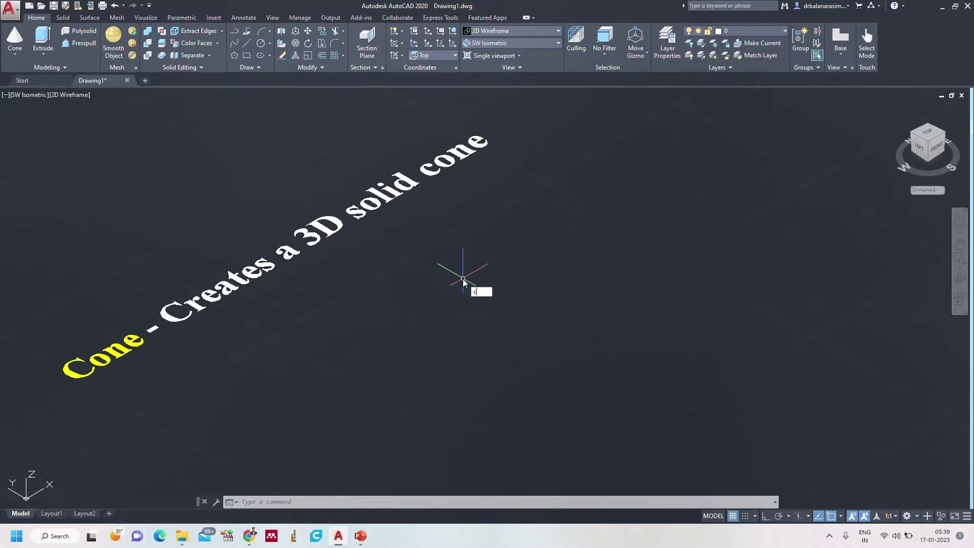
{"action": "key", "text": "Return"}
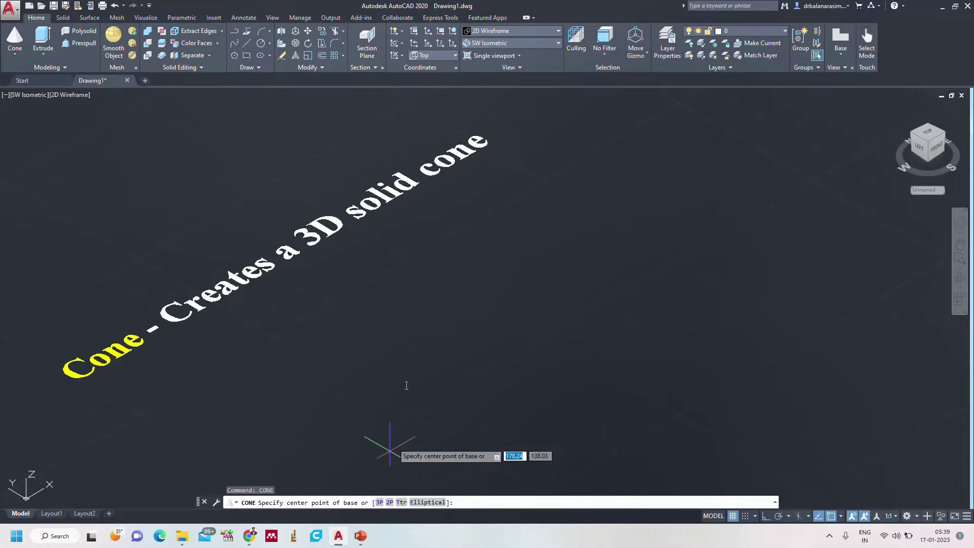
{"action": "left_click", "coordinate": [386, 381]}
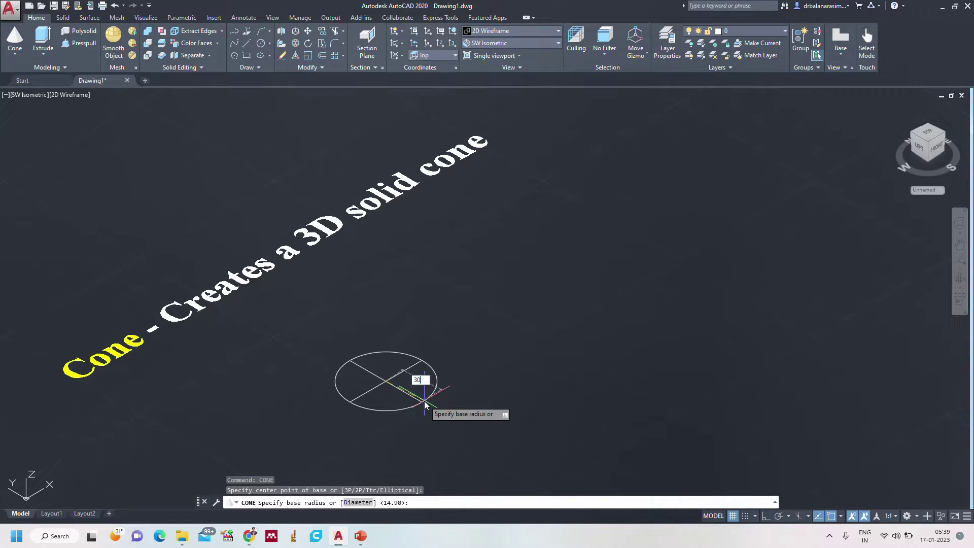
{"action": "key", "text": "Return"}
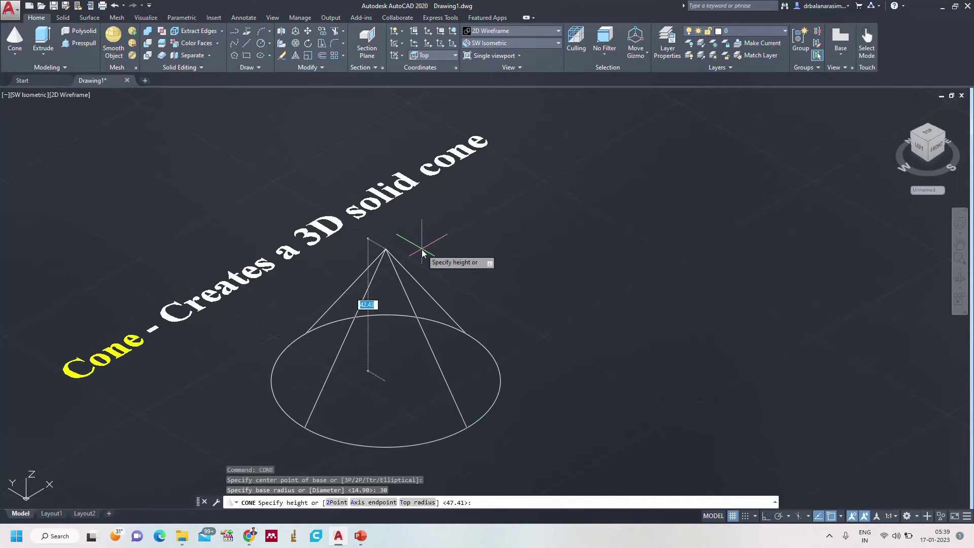
{"action": "type", "text": "60"}
{"action": "key", "text": "Return"}
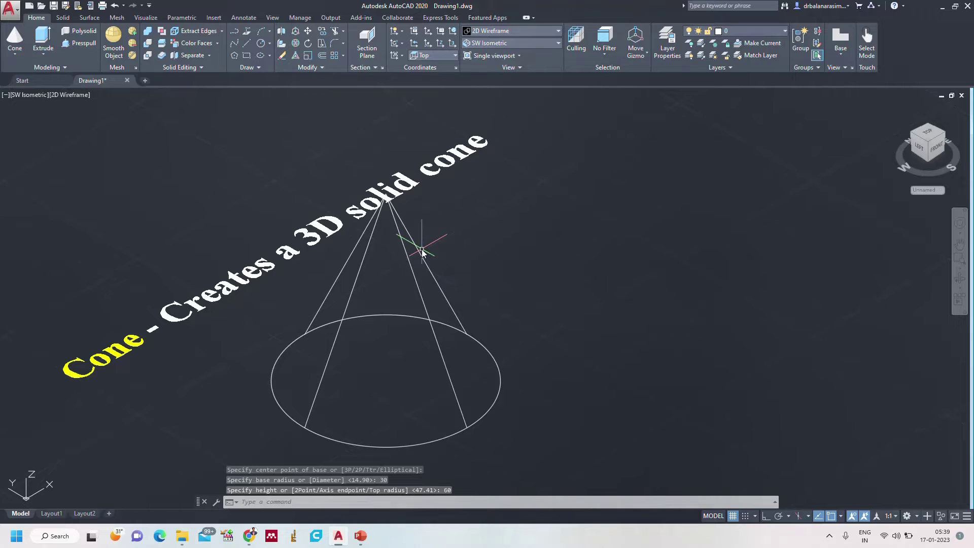
Set the visual style of the cone's view to X-Ray
{"action": "scroll", "coordinate": [464, 263], "scroll_direction": "down", "scroll_amount": 2}
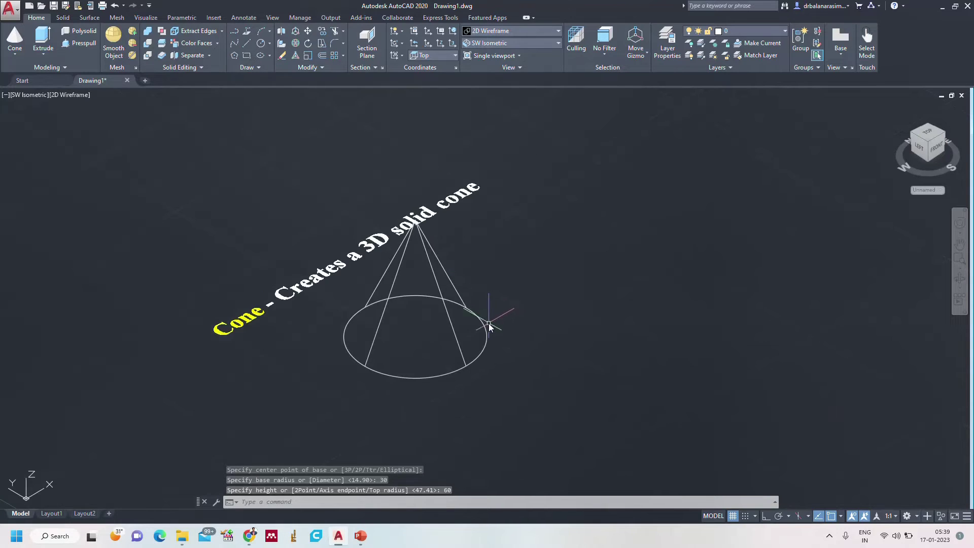
{"action": "left_click", "coordinate": [506, 33]}
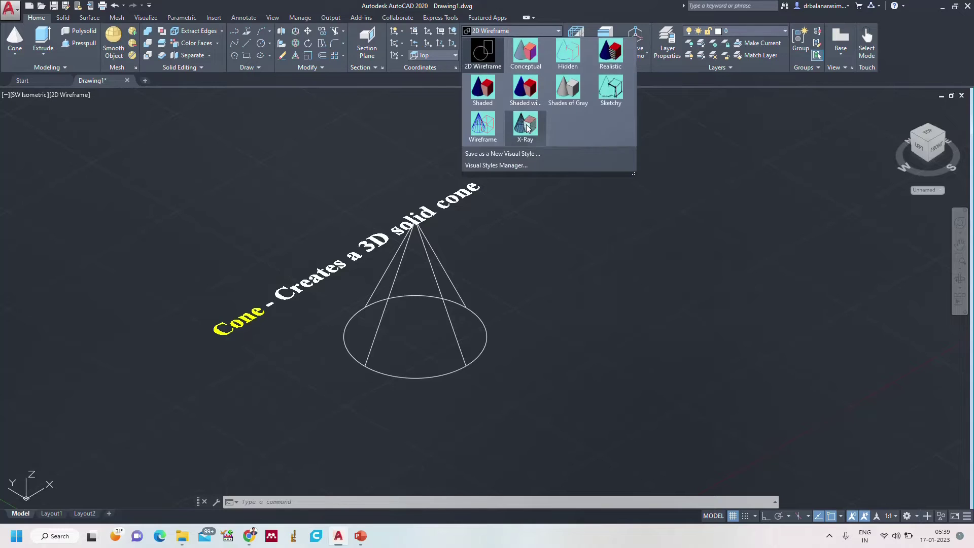
{"action": "left_click", "coordinate": [528, 129]}
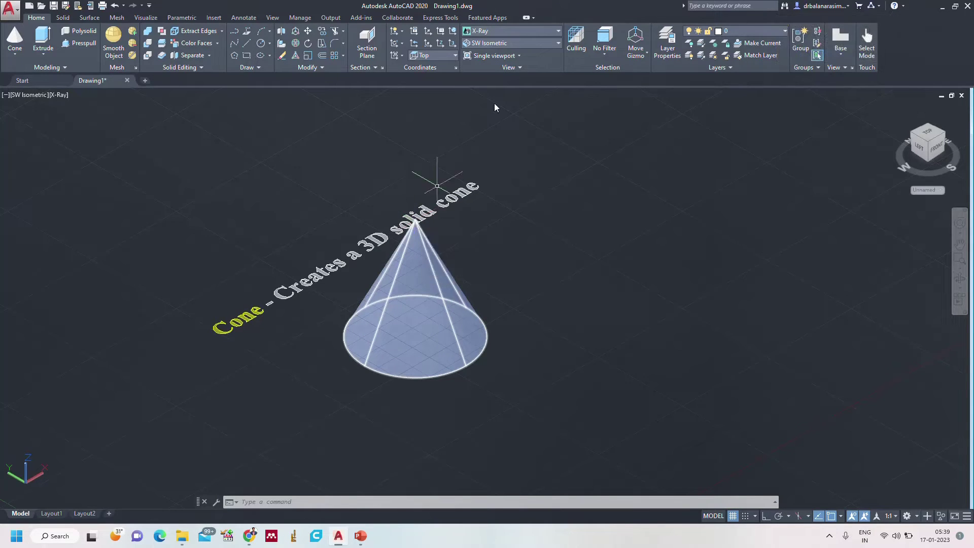
Preview the cone in the Shades of Gray, Shaded, Realistic and Hidden visual styles and return to X-Ray
{"action": "left_click", "coordinate": [510, 31]}
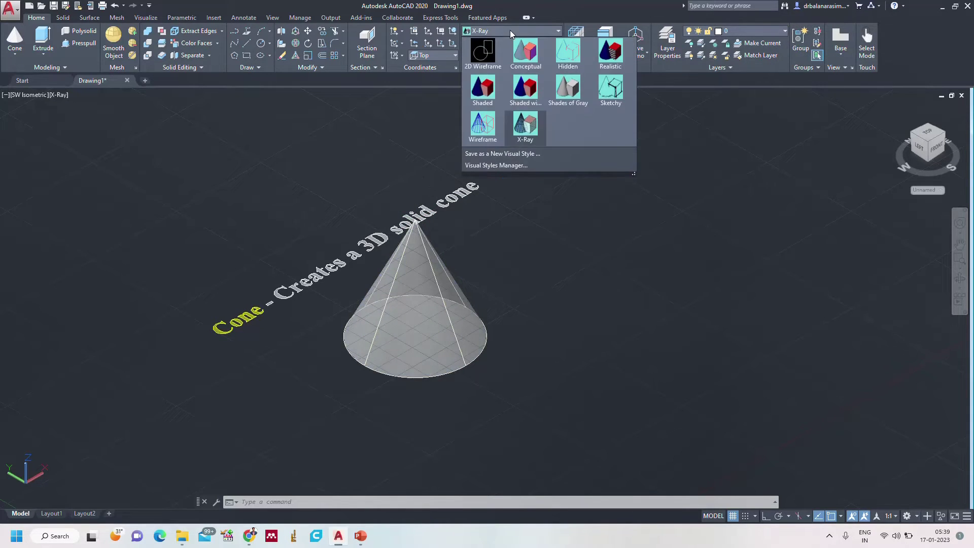
{"action": "left_click", "coordinate": [568, 91]}
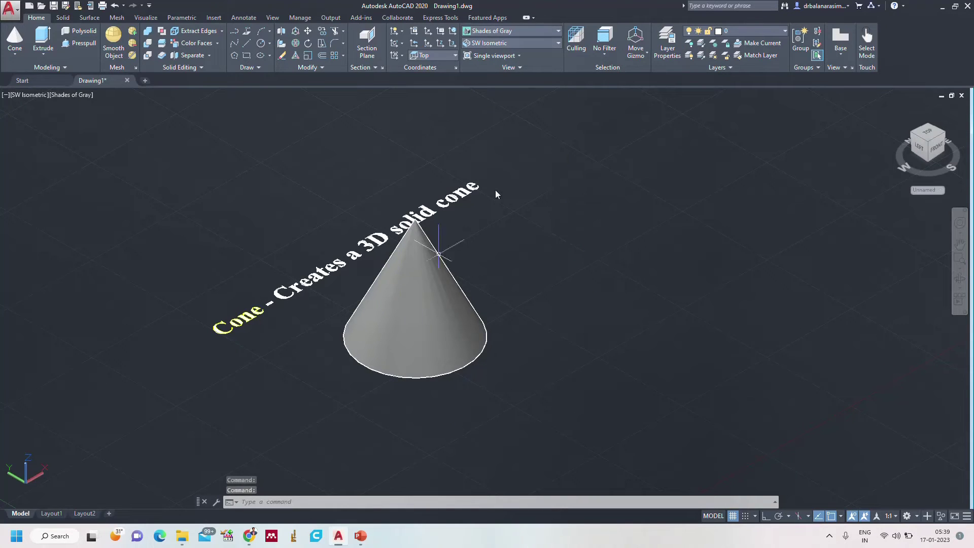
{"action": "left_click", "coordinate": [534, 33]}
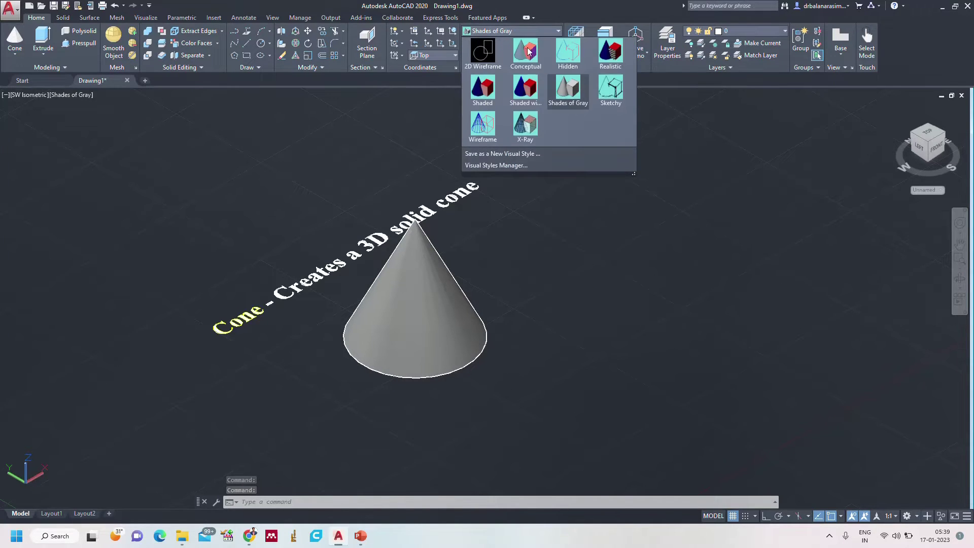
{"action": "left_click", "coordinate": [483, 86]}
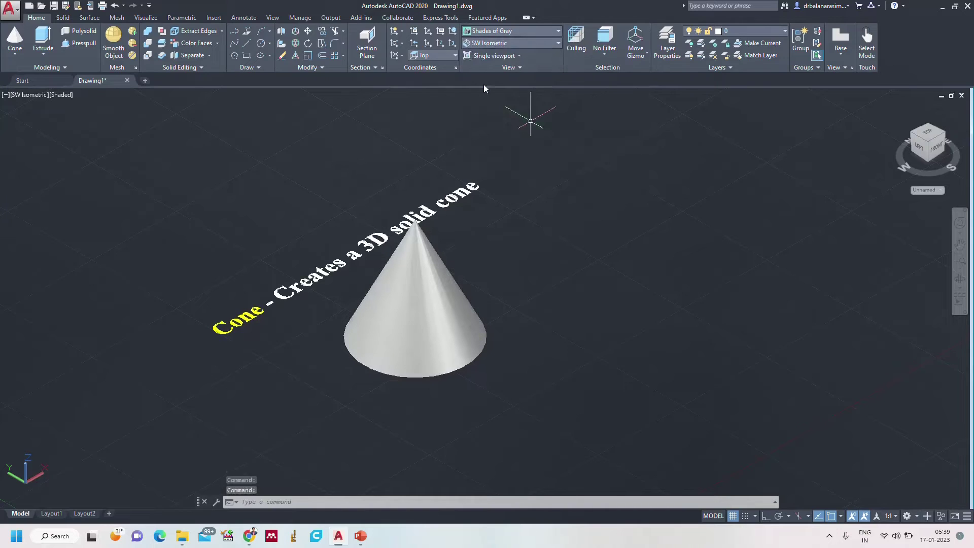
{"action": "left_click", "coordinate": [492, 32]}
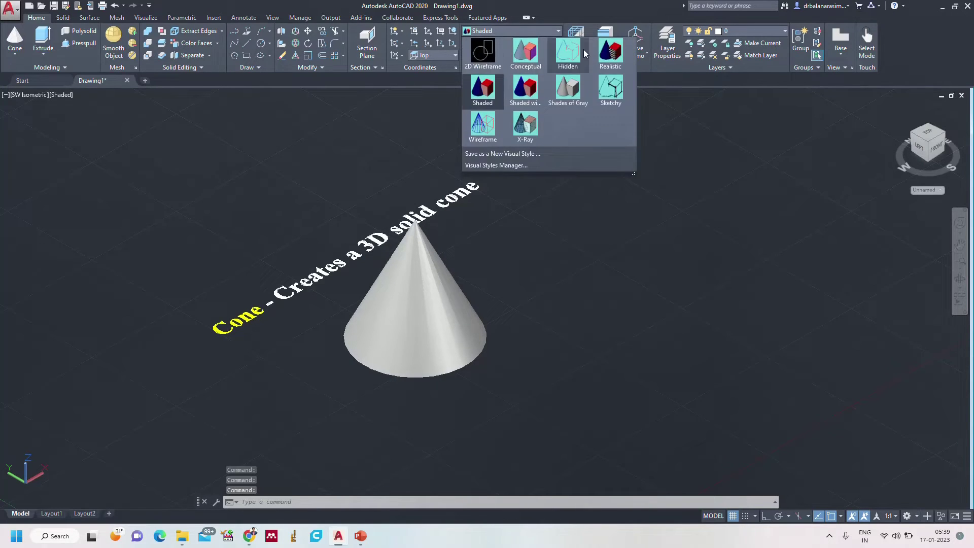
{"action": "left_click", "coordinate": [611, 50]}
{"action": "left_click", "coordinate": [511, 32]}
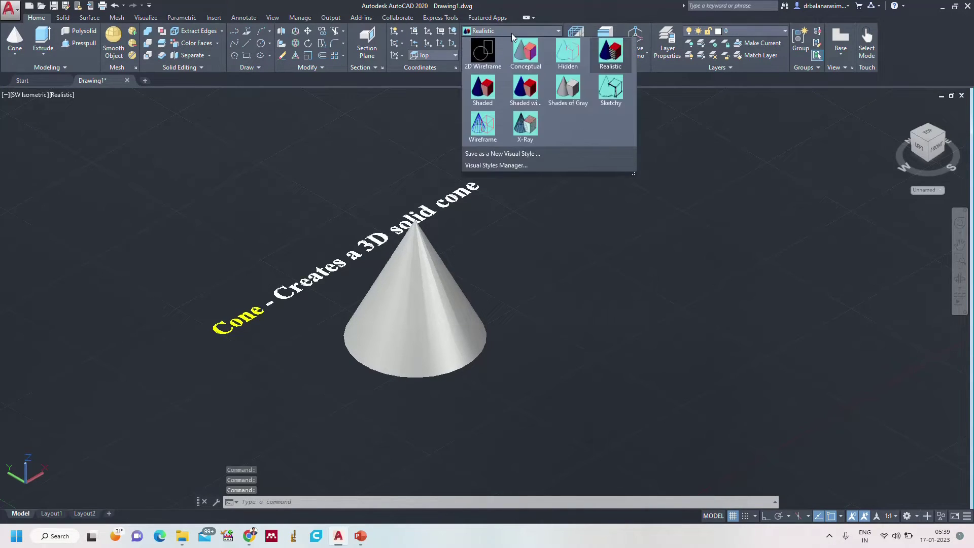
{"action": "left_click", "coordinate": [570, 57]}
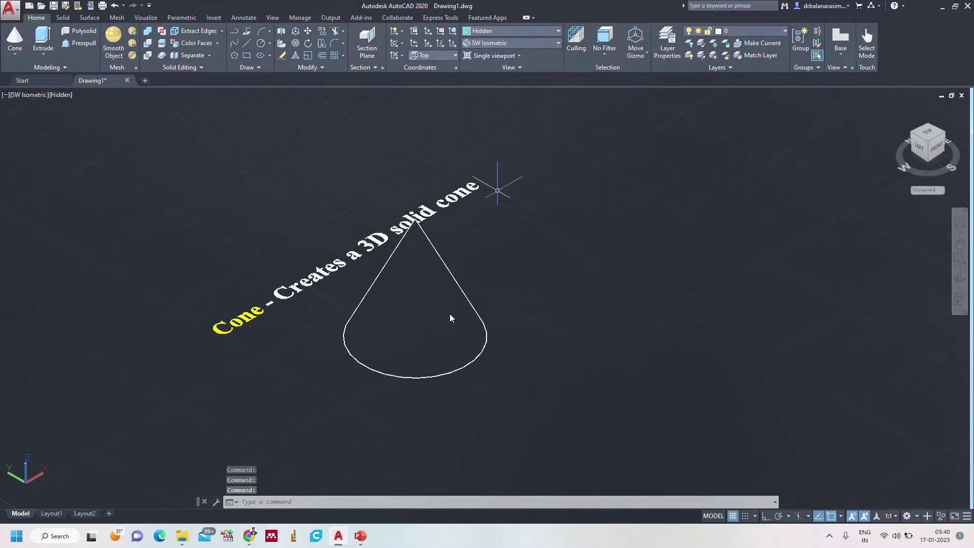
{"action": "left_click", "coordinate": [532, 32]}
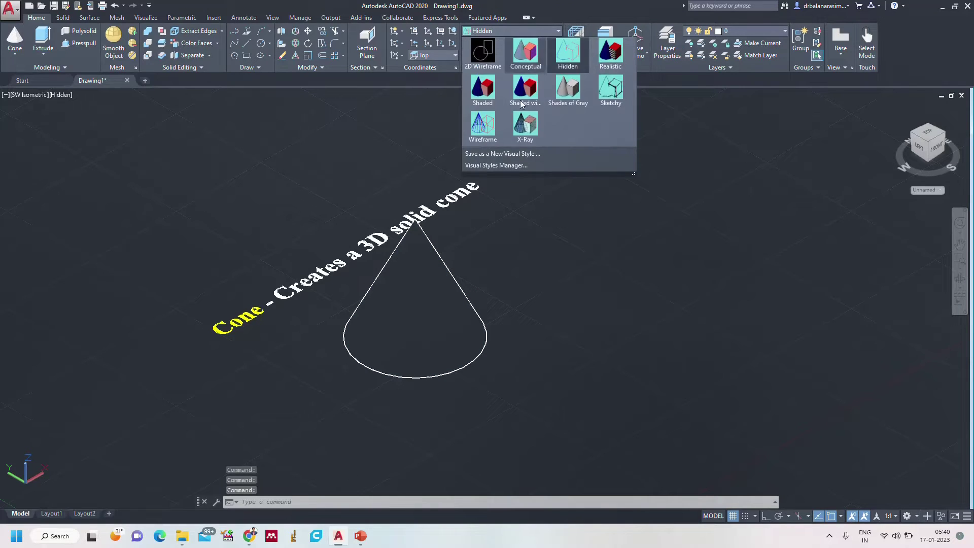
{"action": "left_click", "coordinate": [521, 133]}
Move the cone by its base centre grip to a spot clear of the title text and deselect it
{"action": "left_click", "coordinate": [421, 339]}
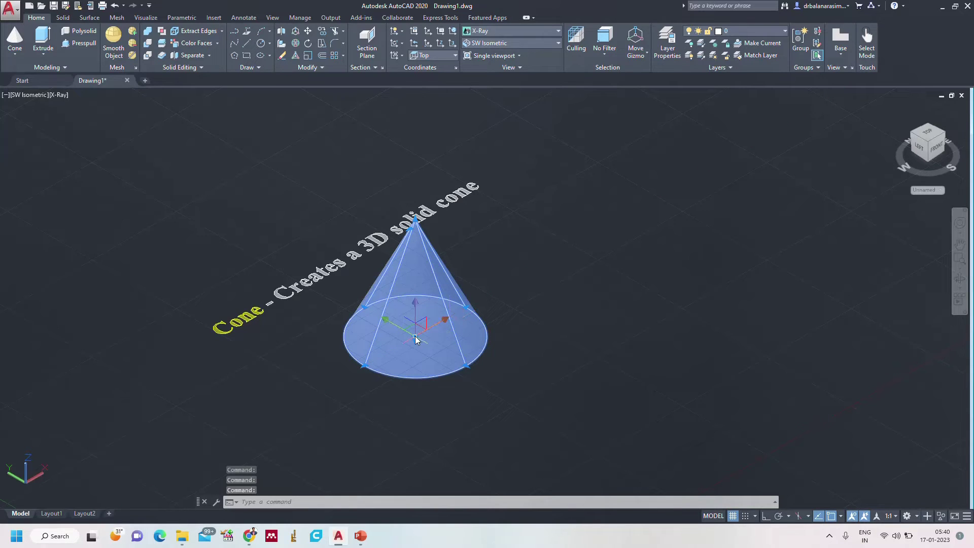
{"action": "left_click", "coordinate": [415, 338]}
{"action": "key", "text": "Escape"}
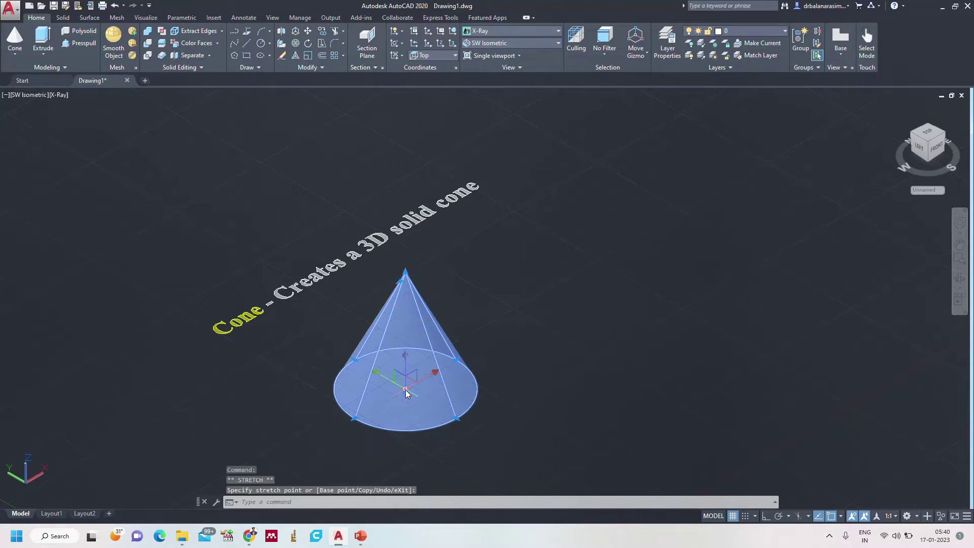
{"action": "key", "text": "Escape"}
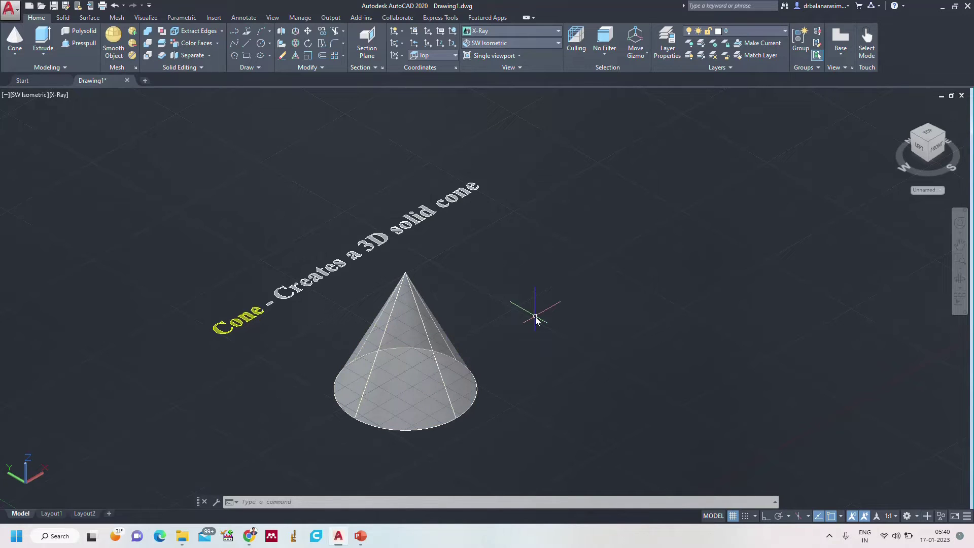
Rotate the UCS 90° about the X axis with Ortho on, so the Y axis points upward
{"action": "key", "text": "Return"}
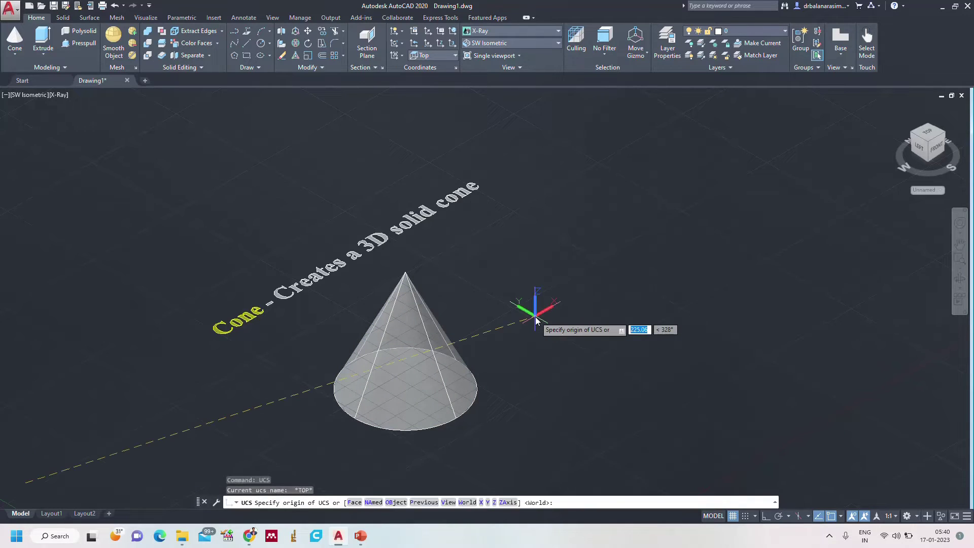
{"action": "left_click", "coordinate": [481, 502]}
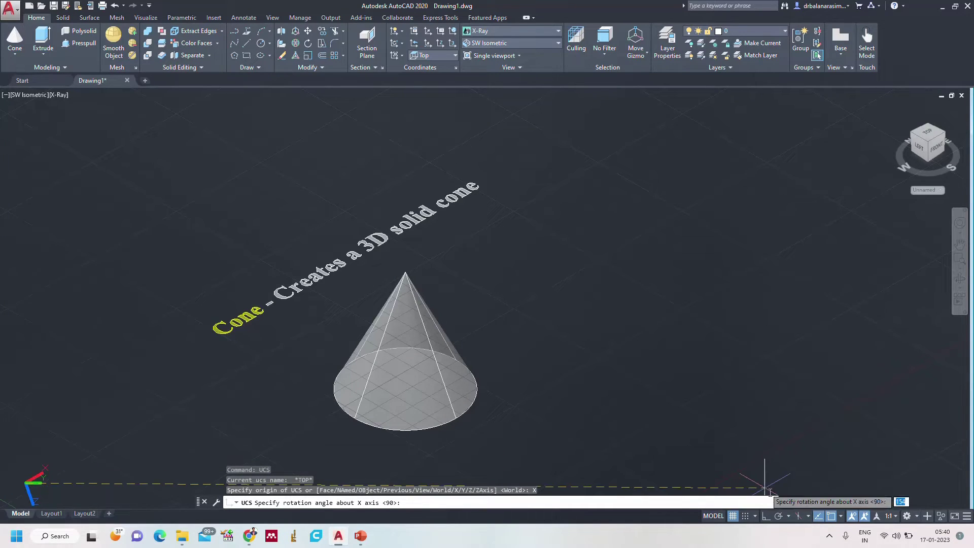
{"action": "left_click", "coordinate": [766, 516]}
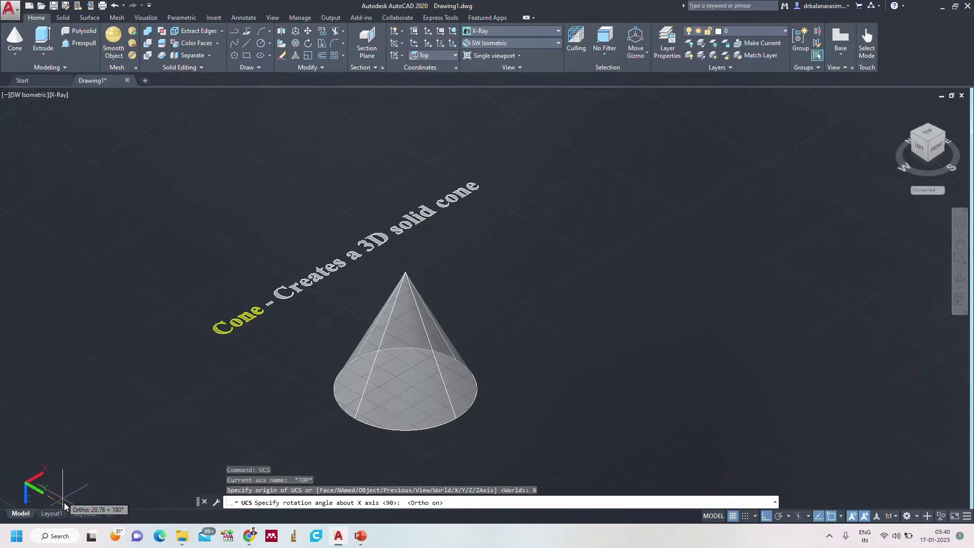
{"action": "left_click", "coordinate": [14, 435]}
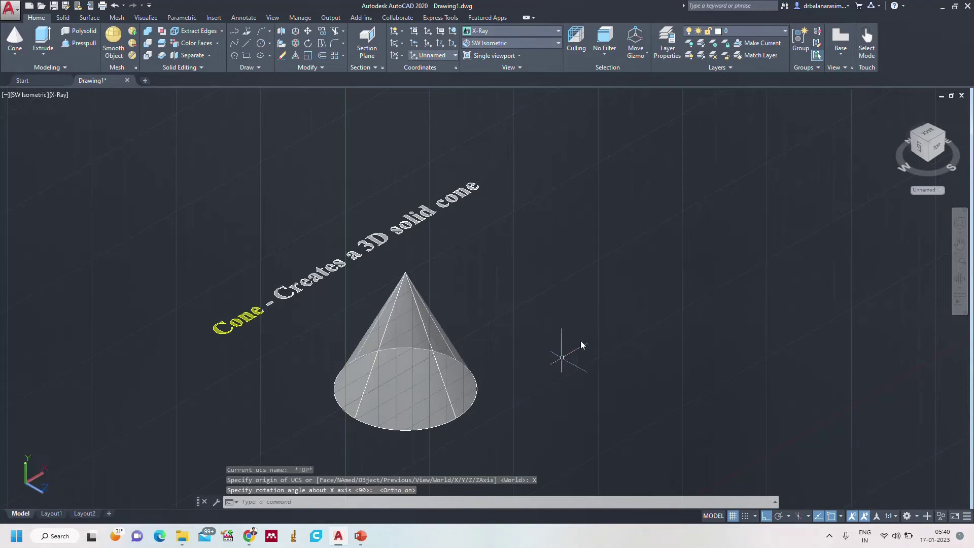
Create a second solid cone beside the first in the rotated UCS, with base radius 30 and height 60
{"action": "type", "text": "cone"}
{"action": "key", "text": "Return"}
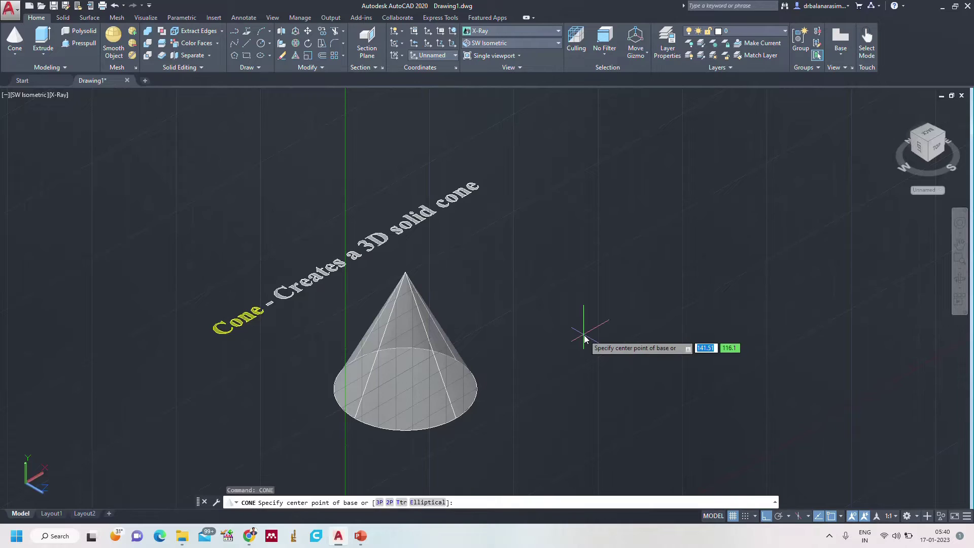
{"action": "left_click", "coordinate": [541, 280]}
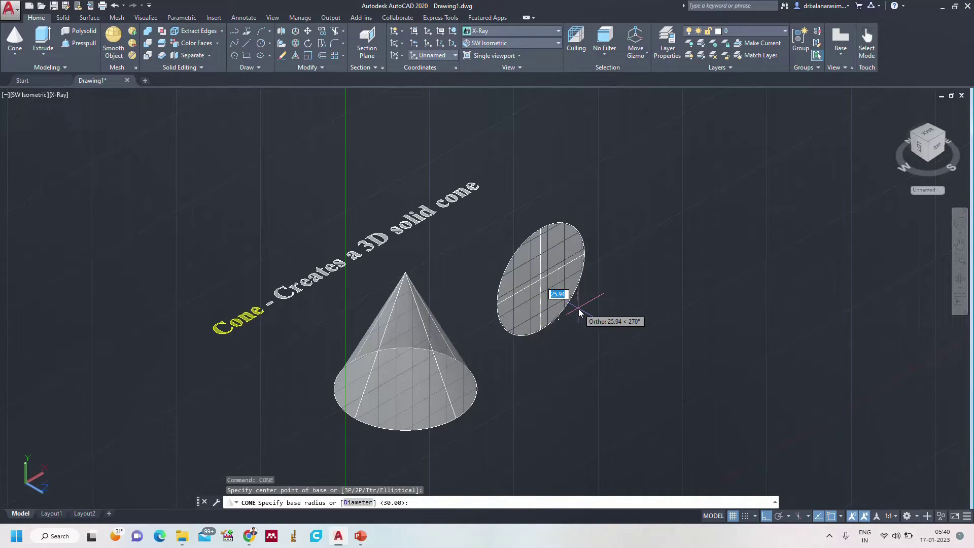
{"action": "type", "text": "30"}
{"action": "key", "text": "Return"}
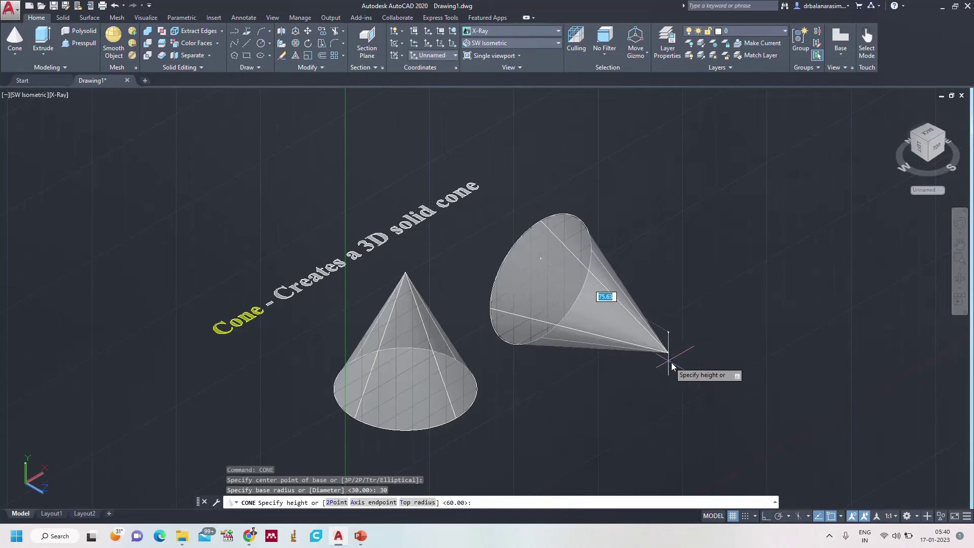
{"action": "type", "text": "60"}
{"action": "key", "text": "Return"}
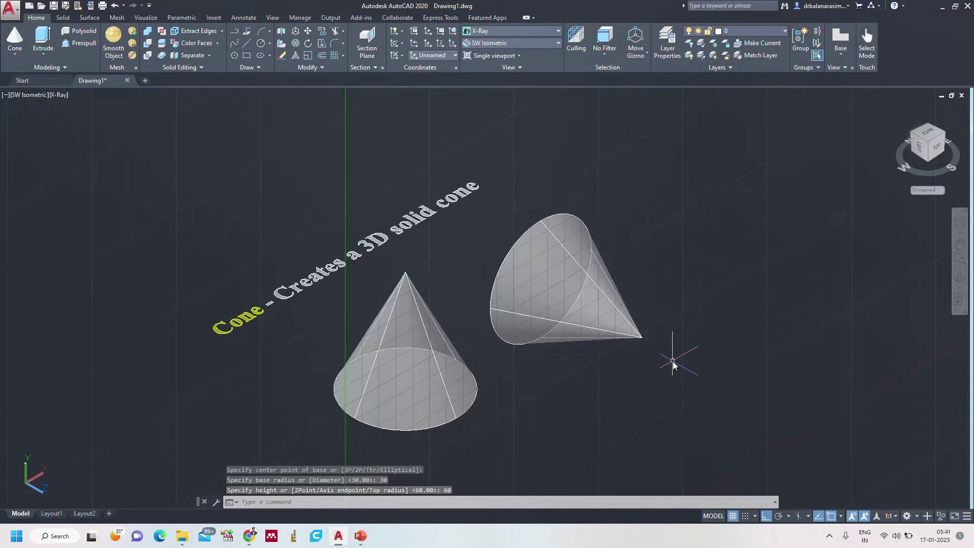
{"action": "left_click", "coordinate": [615, 320]}
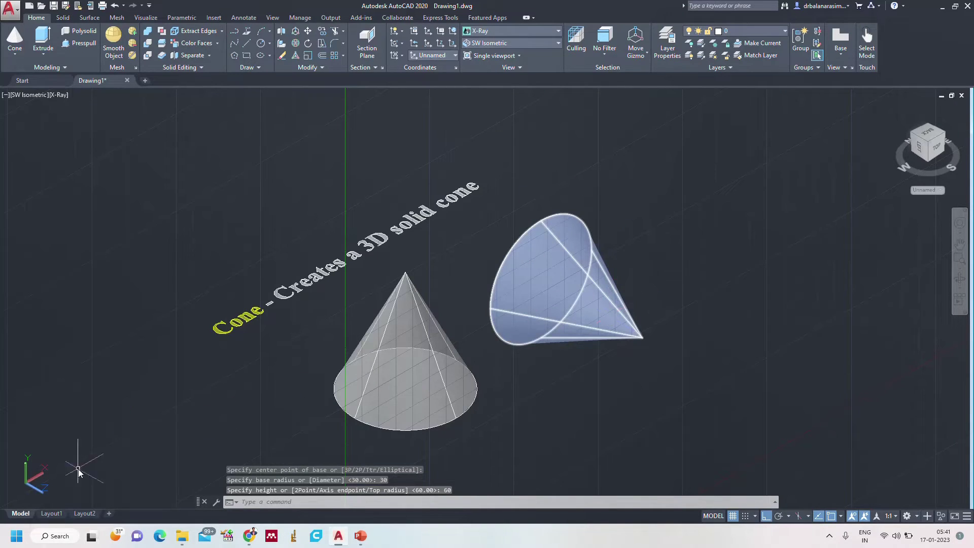
{"action": "key", "text": "Escape"}
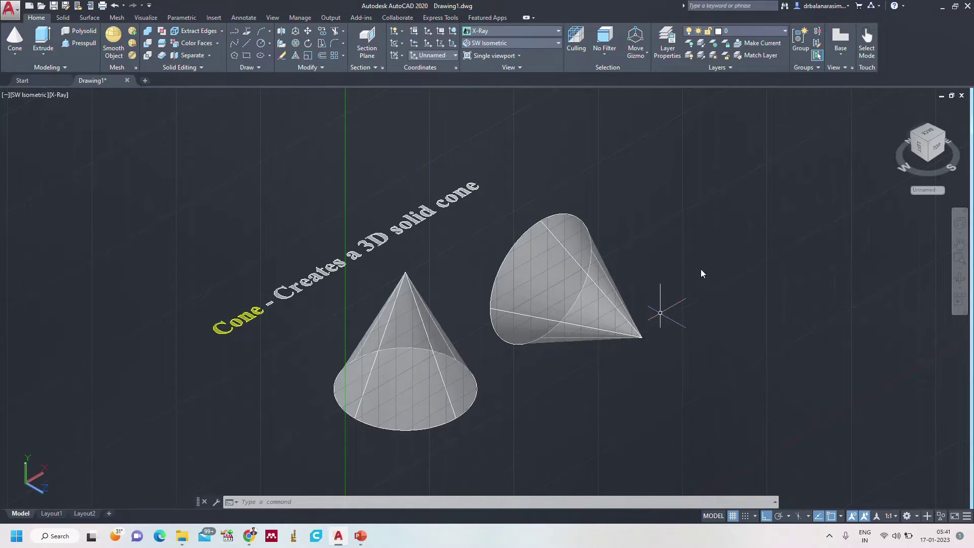
{"action": "middle_click_drag", "start_coordinate": [710, 265], "coordinate": [565, 272]}
{"action": "type", "text": "cone"}
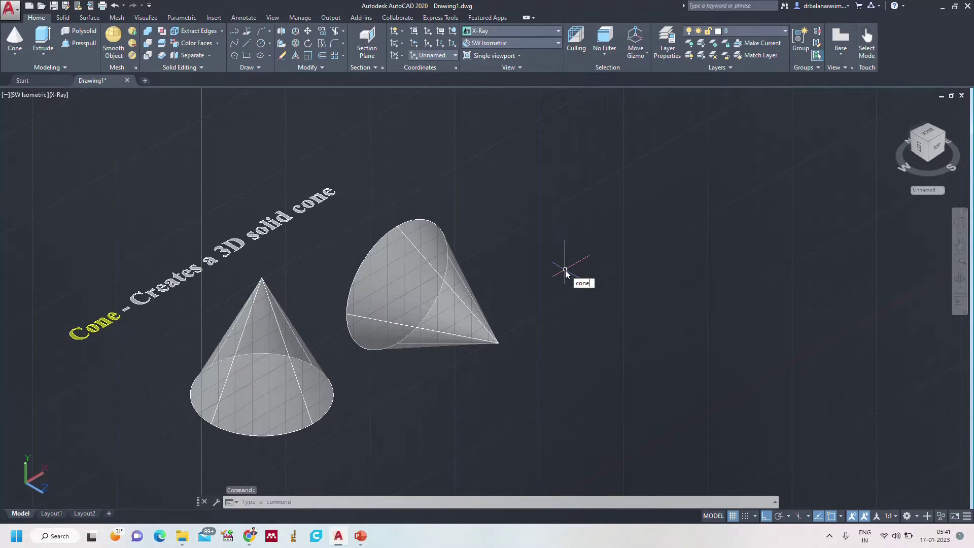
{"action": "key", "text": "Return"}
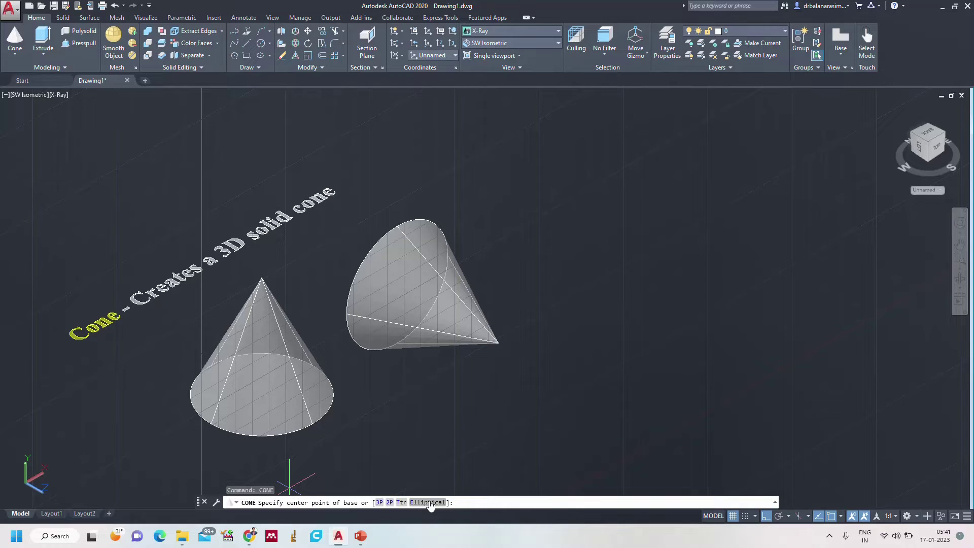
{"action": "left_click", "coordinate": [591, 231]}
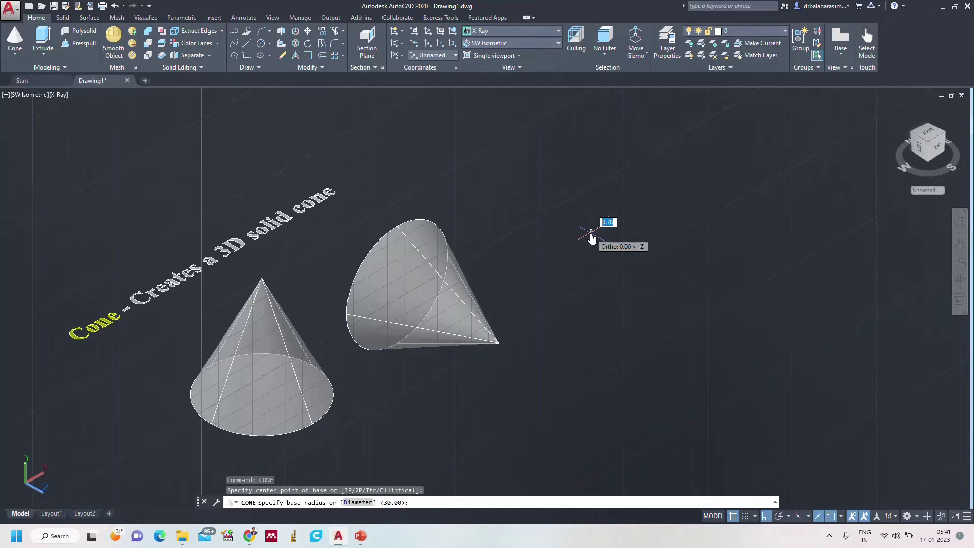
{"action": "type", "text": "3"}
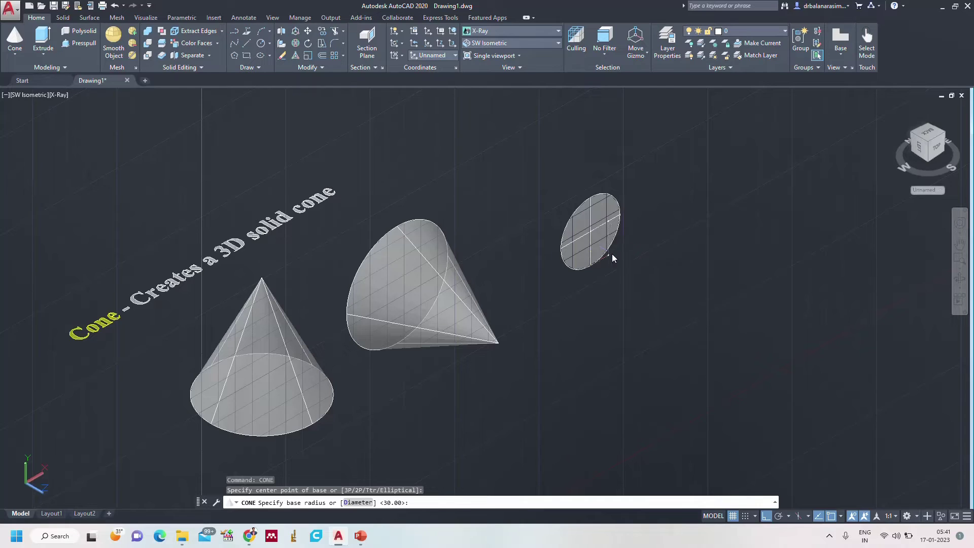
{"action": "type", "text": "0"}
{"action": "key", "text": "Return"}
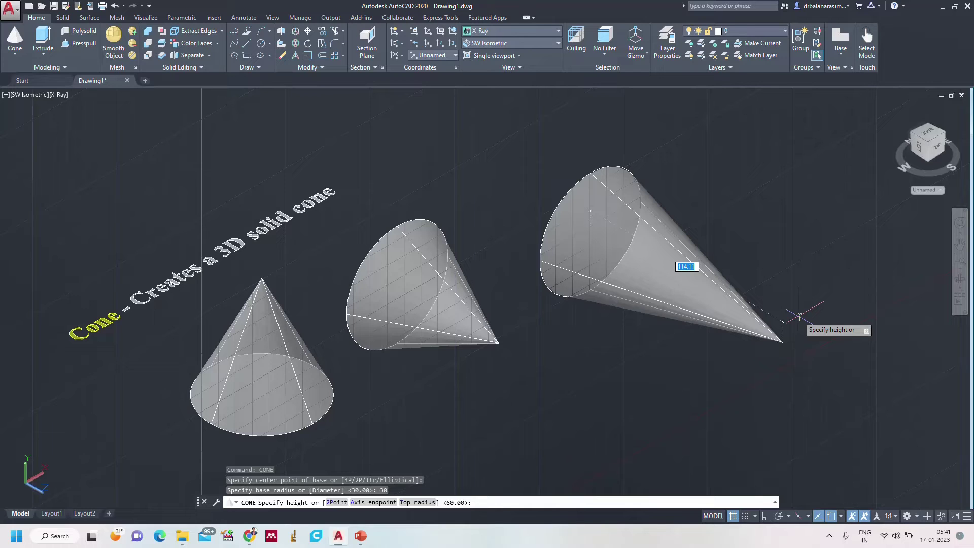
{"action": "key", "text": "Escape"}
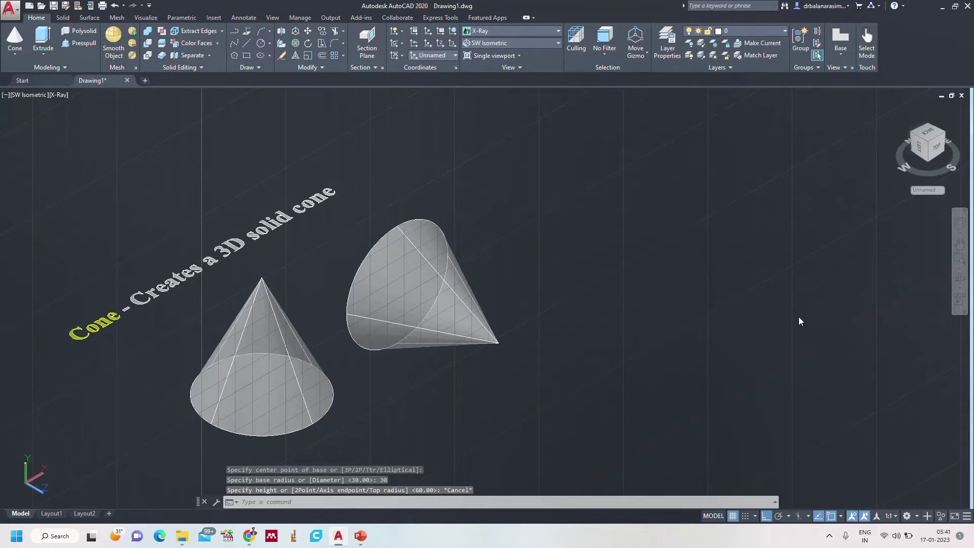
Draw a vertical reference line 80 units long, running down along the Y axis, in the empty space beyond the two cones
{"action": "type", "text": "l"}
{"action": "key", "text": "Return"}
{"action": "left_click", "coordinate": [805, 138]}
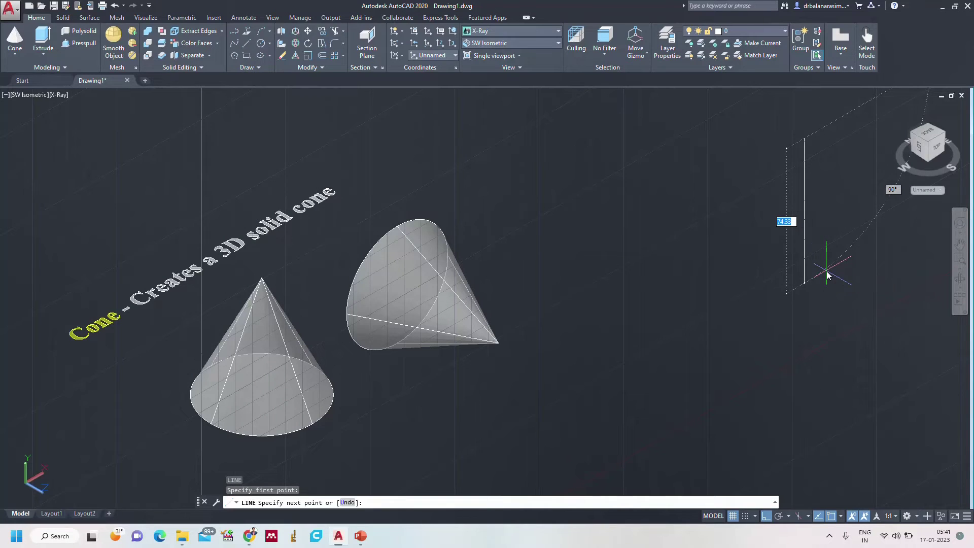
{"action": "type", "text": "80"}
{"action": "key", "text": "Return"}
{"action": "key", "text": "Return"}
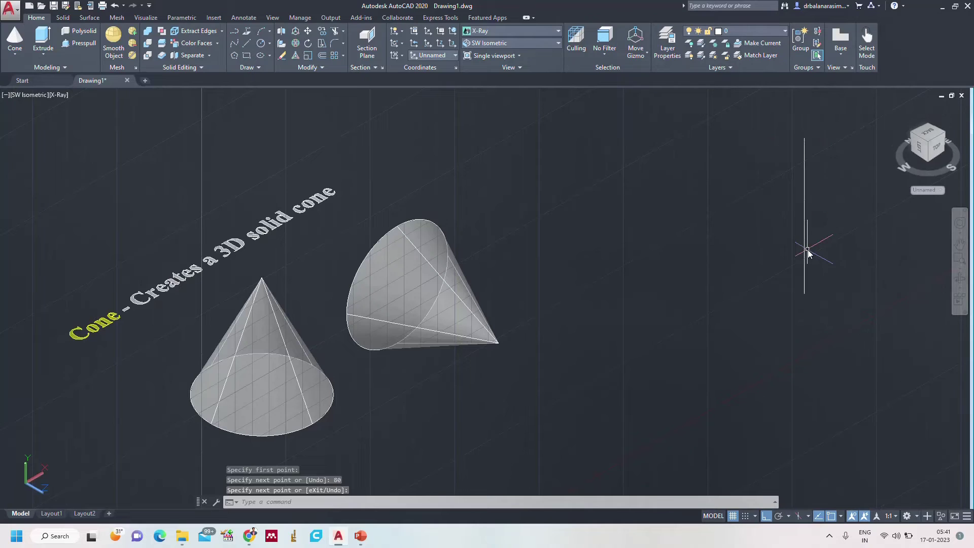
{"action": "type", "text": "cy"}
{"action": "key", "text": "Return"}
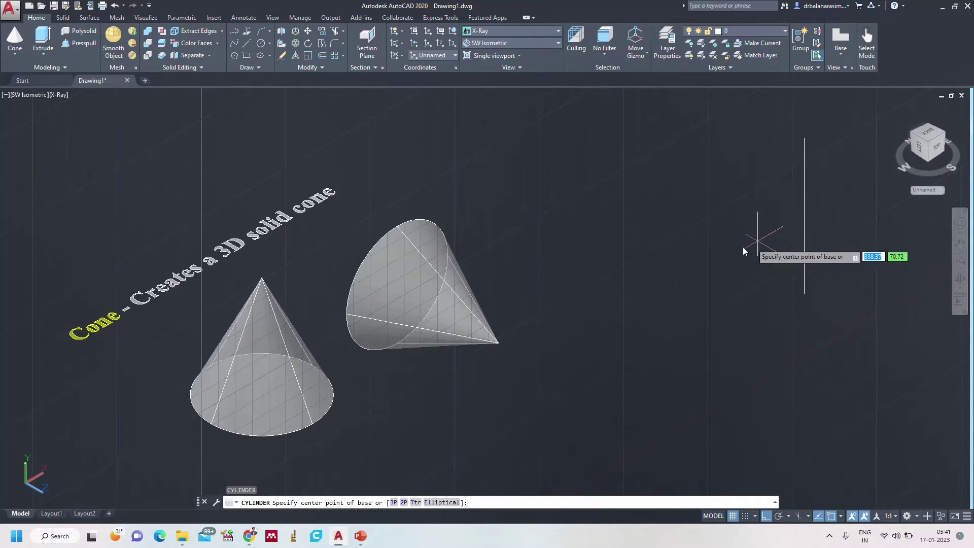
{"action": "left_click", "coordinate": [580, 226]}
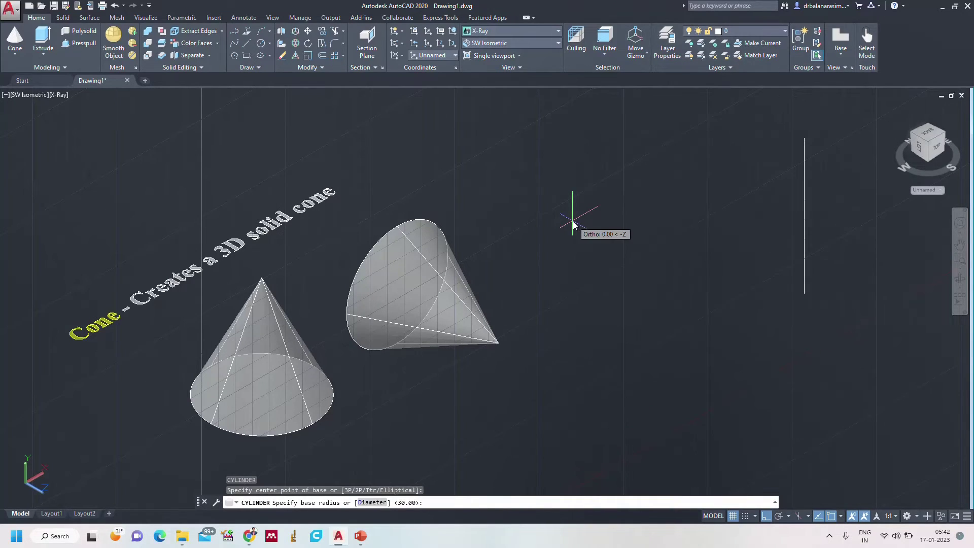
{"action": "type", "text": "30"}
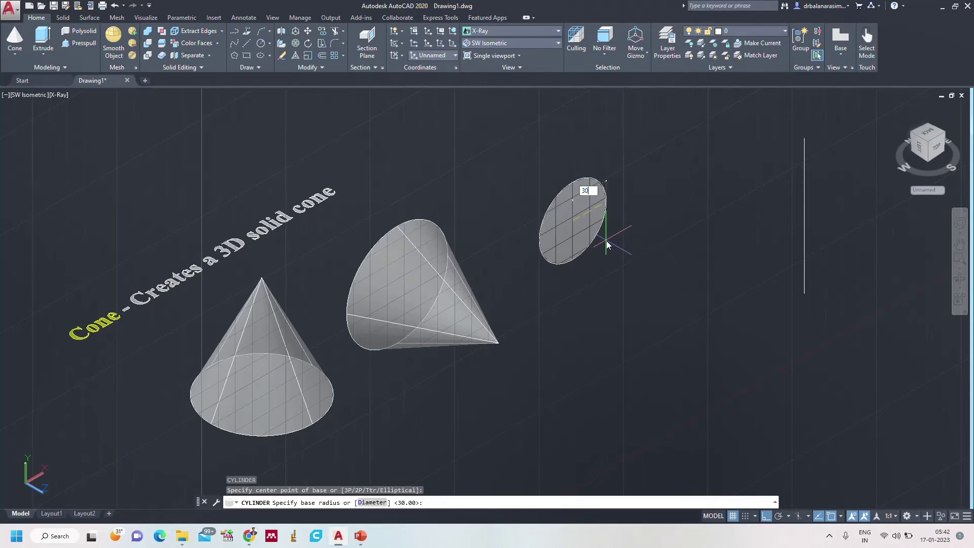
{"action": "key", "text": "Return"}
{"action": "key", "text": "Escape"}
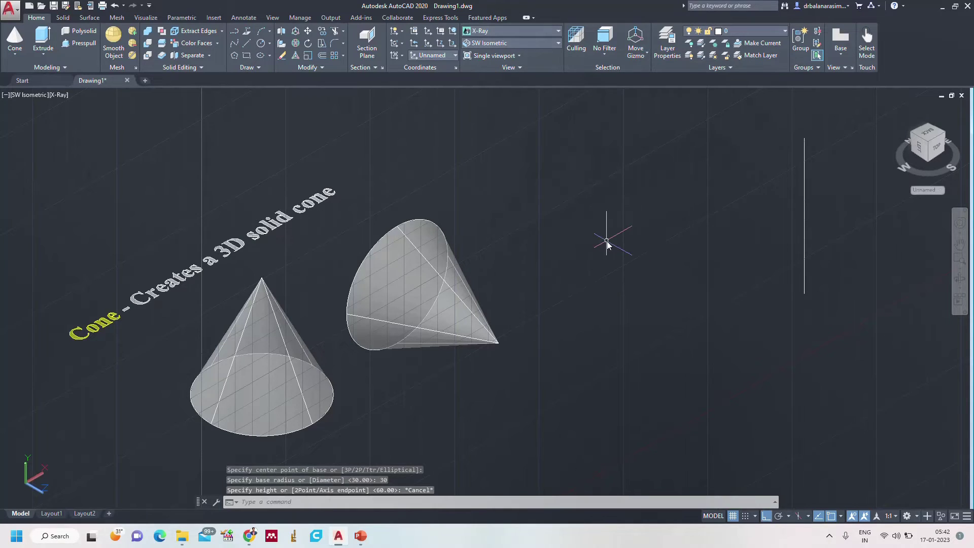
Create a third solid cone with base radius 30, using the 2Point option to take its height from the vertical line's two endpoints
{"action": "type", "text": "cone"}
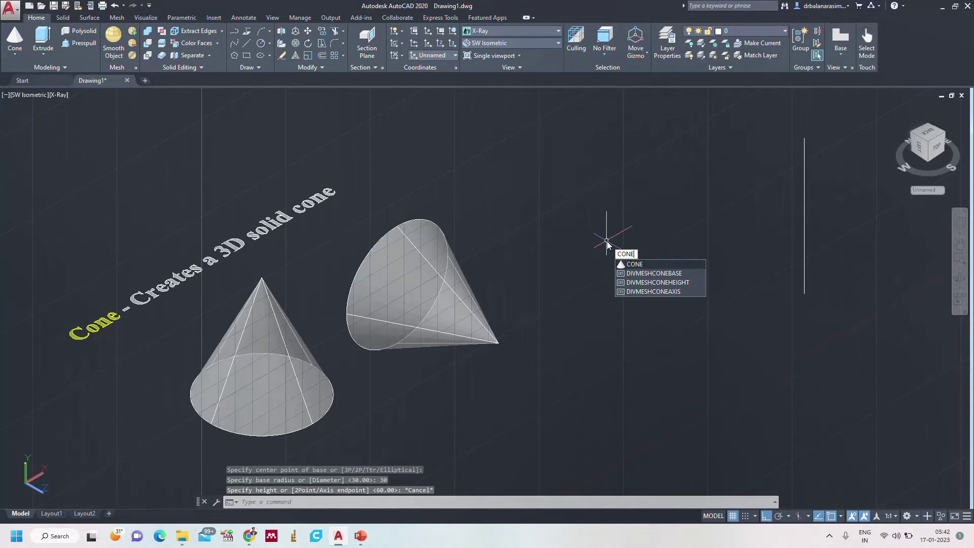
{"action": "key", "text": "Return"}
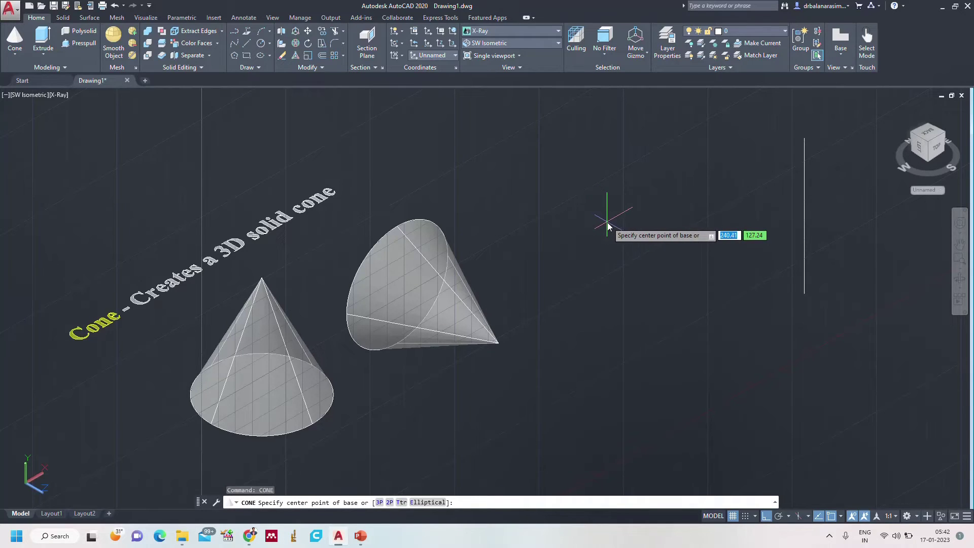
{"action": "left_click", "coordinate": [608, 224]}
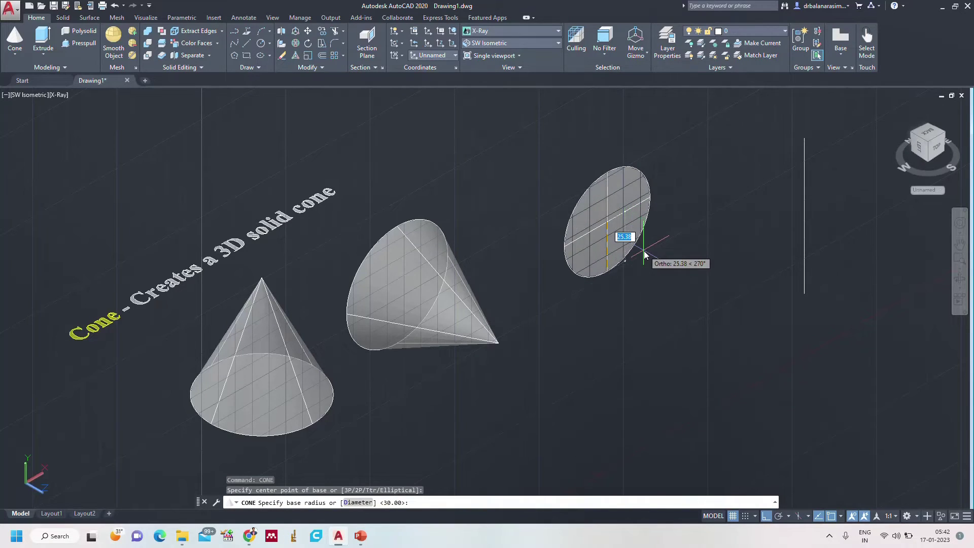
{"action": "type", "text": "30"}
{"action": "key", "text": "Return"}
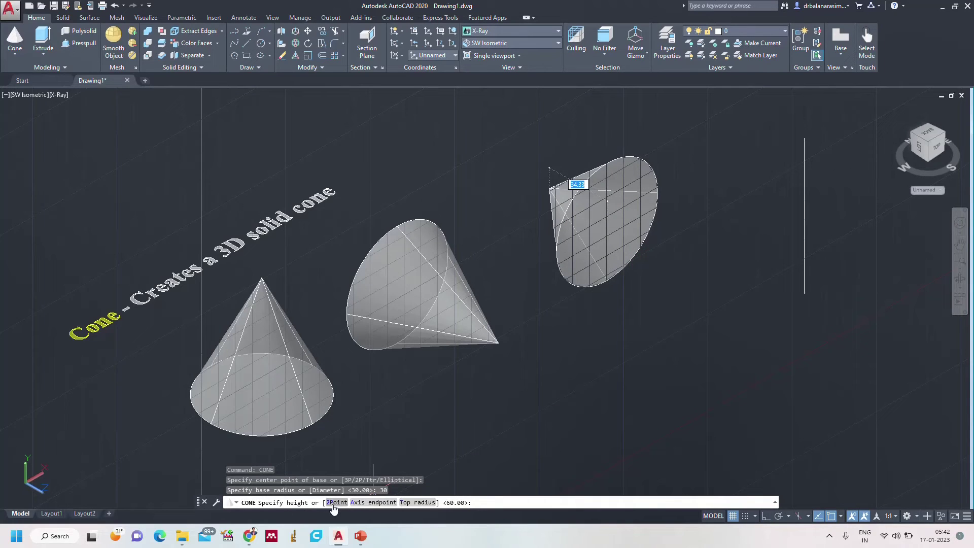
{"action": "left_click", "coordinate": [333, 504]}
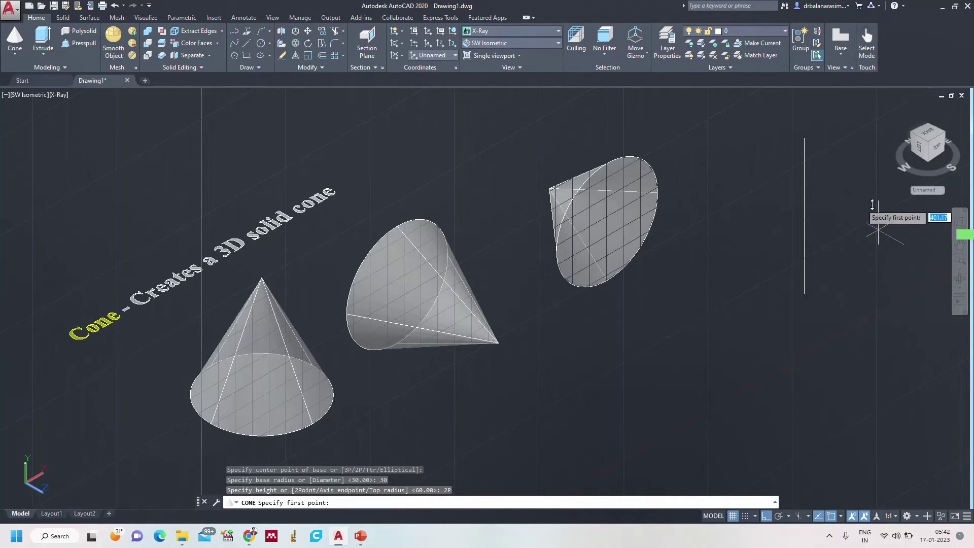
{"action": "left_click", "coordinate": [805, 138]}
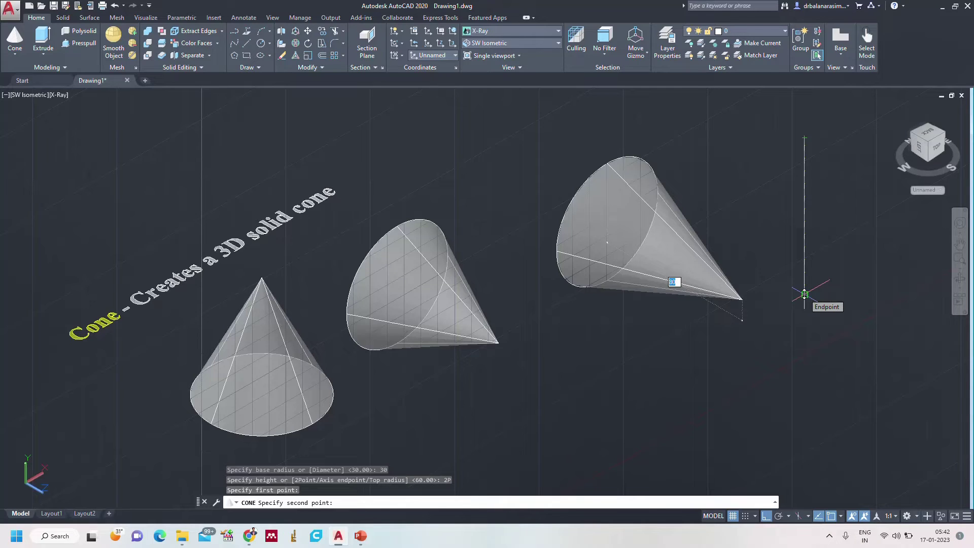
{"action": "left_click", "coordinate": [805, 294]}
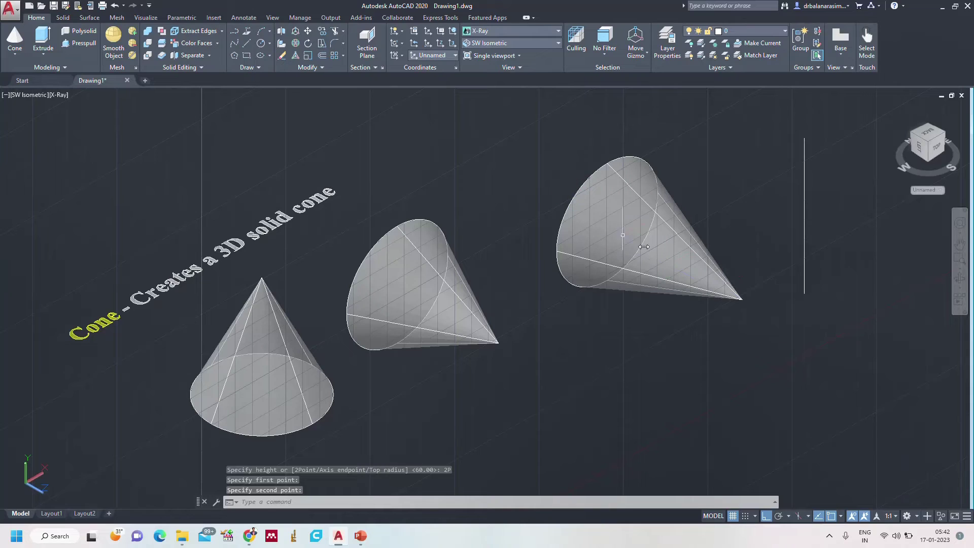
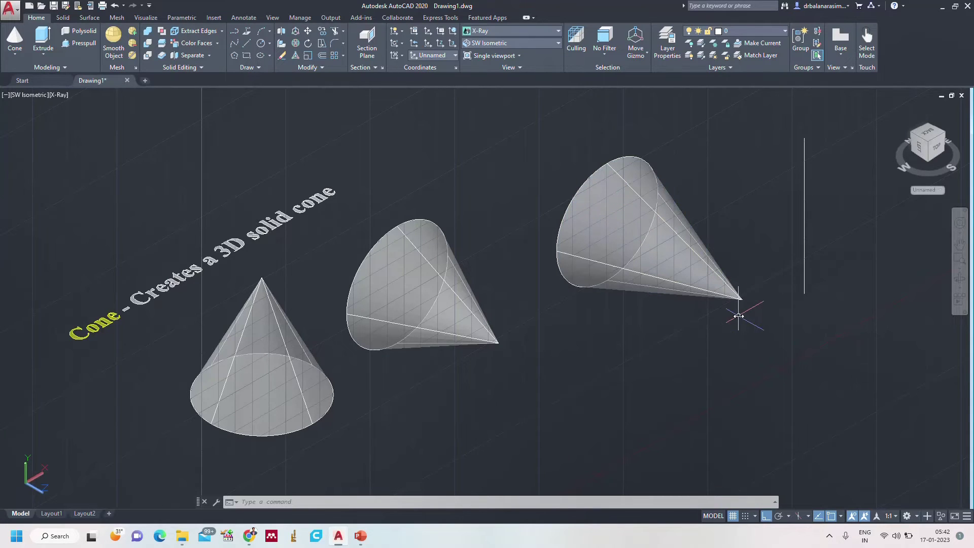
{"action": "key", "text": "Return"}
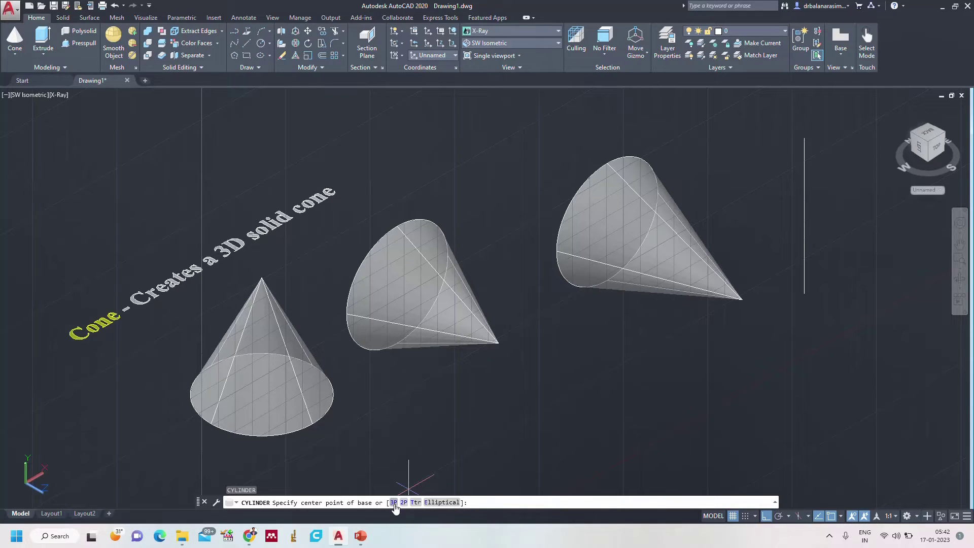
{"action": "key", "text": "Escape"}
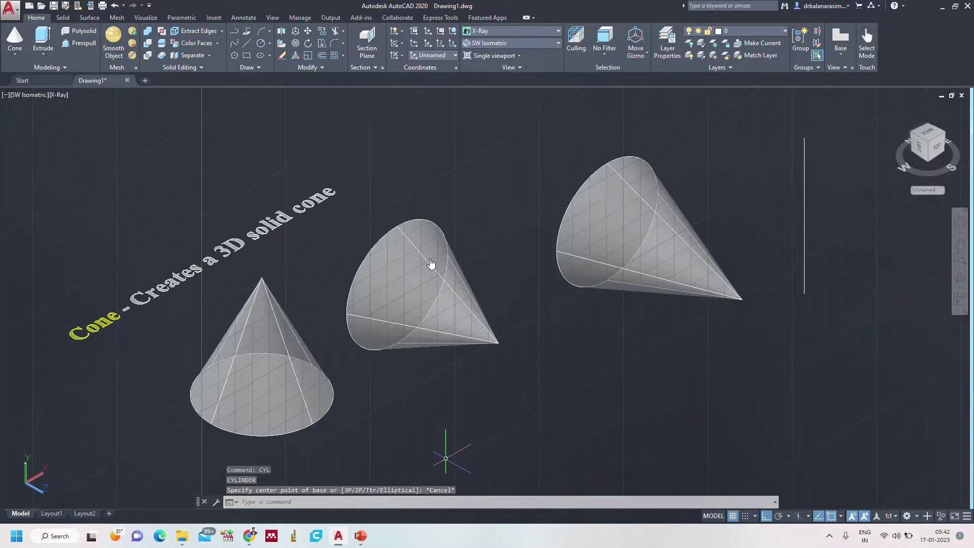
Switch to the Top view and draw a short vertical line in the empty area beside the round top of the first cone
{"action": "left_click", "coordinate": [509, 44]}
{"action": "left_click", "coordinate": [477, 54]}
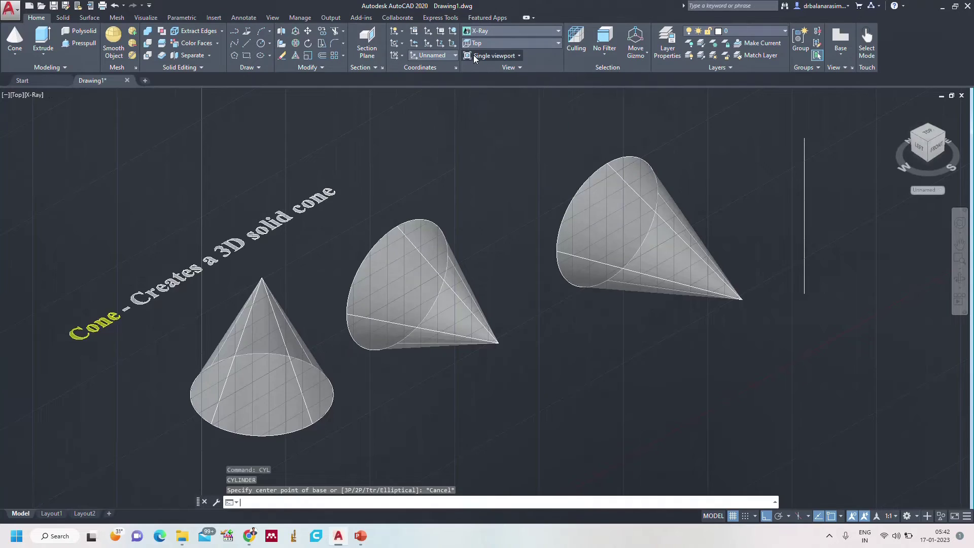
{"action": "middle_click_drag", "start_coordinate": [678, 303], "coordinate": [593, 285]}
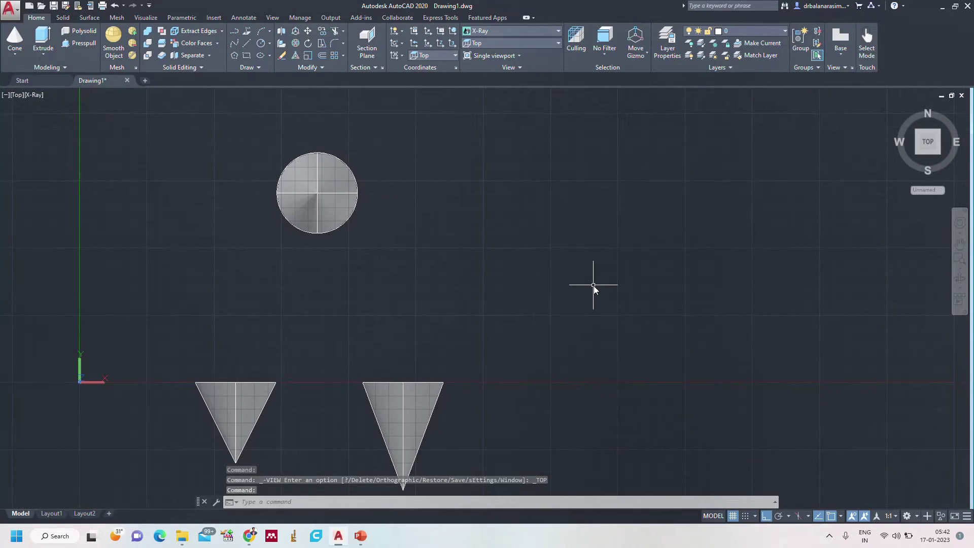
{"action": "type", "text": "l"}
{"action": "key", "text": "Return"}
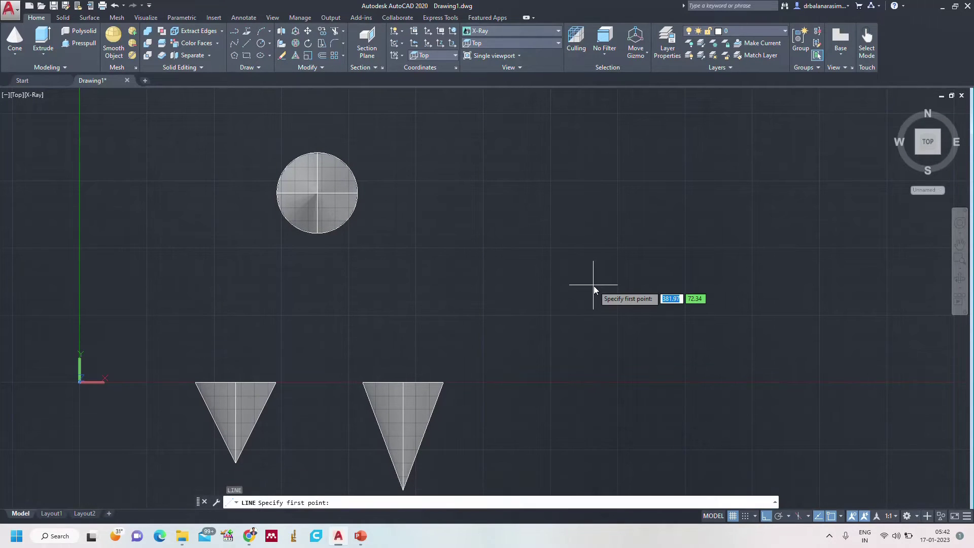
{"action": "left_click", "coordinate": [505, 177]}
{"action": "left_click", "coordinate": [521, 238]}
{"action": "key", "text": "Return"}
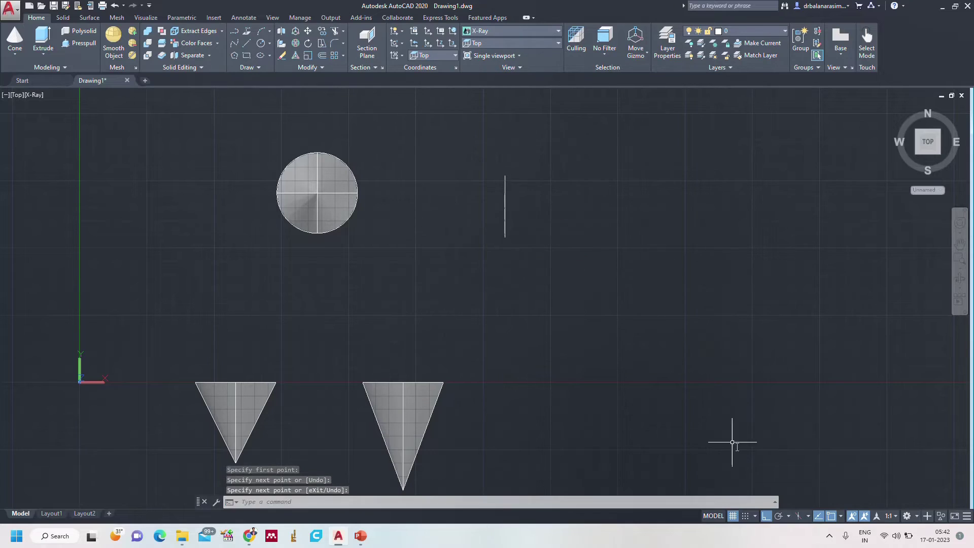
With Ortho off, draw two separate lines slanting downward and outward below the short vertical line, the one nearer the cones about 40 long
{"action": "key", "text": "Return"}
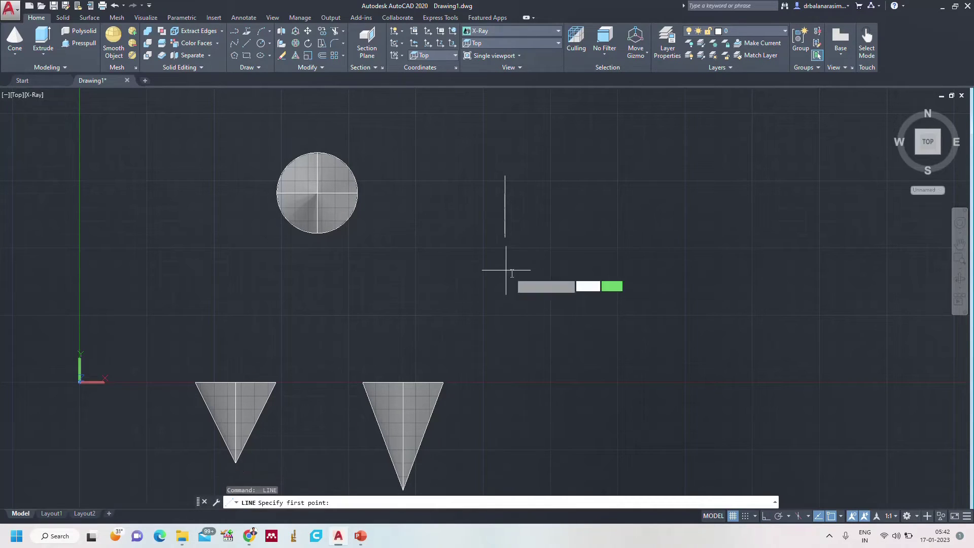
{"action": "left_click", "coordinate": [452, 294]}
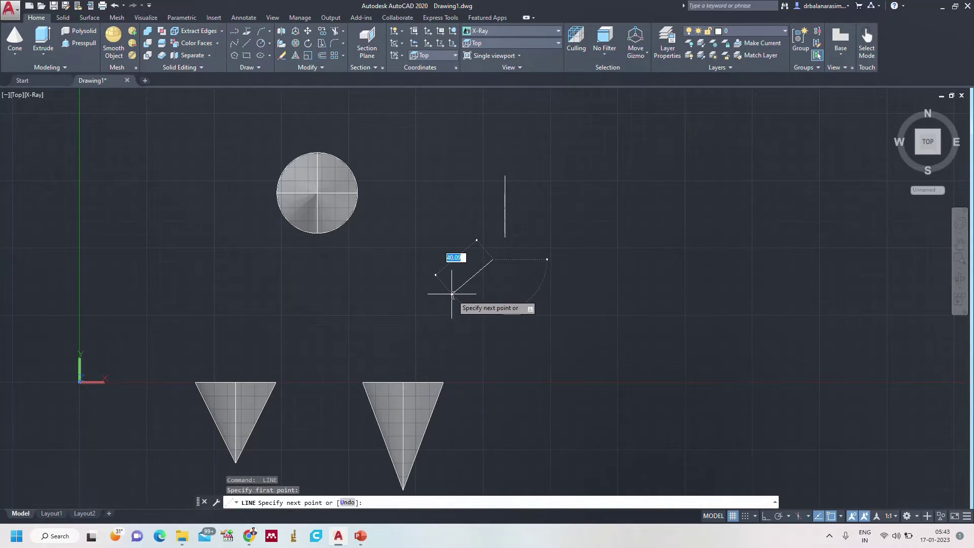
{"action": "key", "text": "Return"}
{"action": "key", "text": "Return"}
{"action": "left_click", "coordinate": [534, 261]}
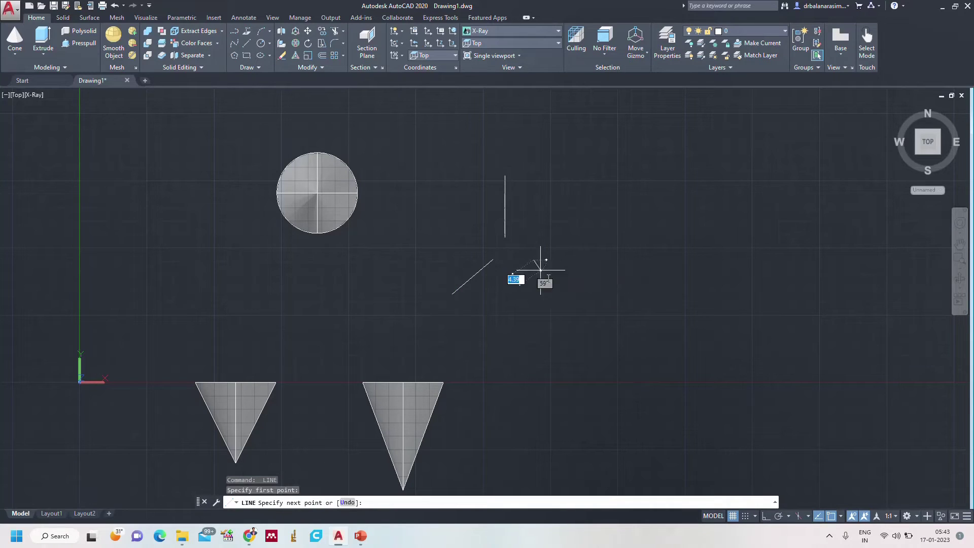
{"action": "left_click", "coordinate": [578, 316]}
{"action": "key", "text": "Return"}
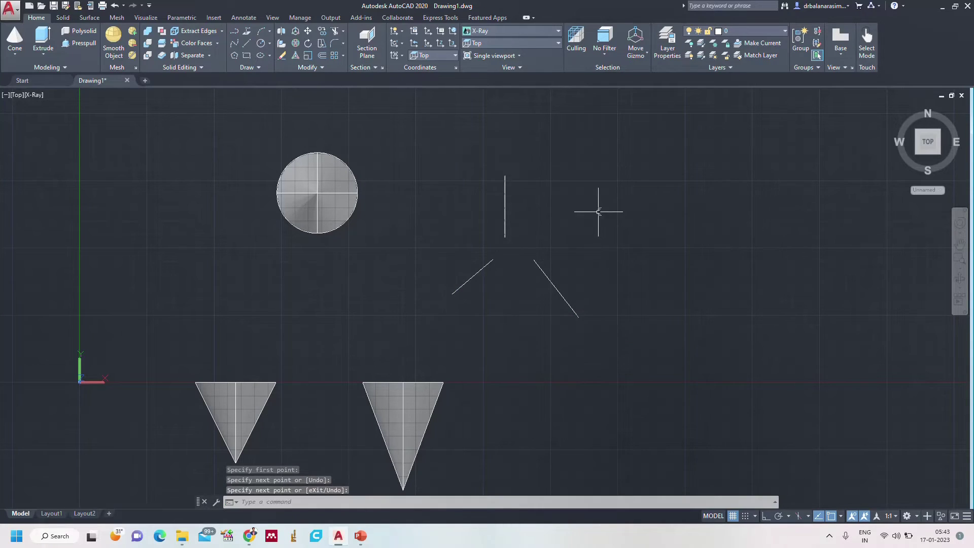
Draw a horizontal line to the right of the vertical line, with Ortho turned on
{"action": "key", "text": "Return"}
{"action": "left_click", "coordinate": [600, 219]}
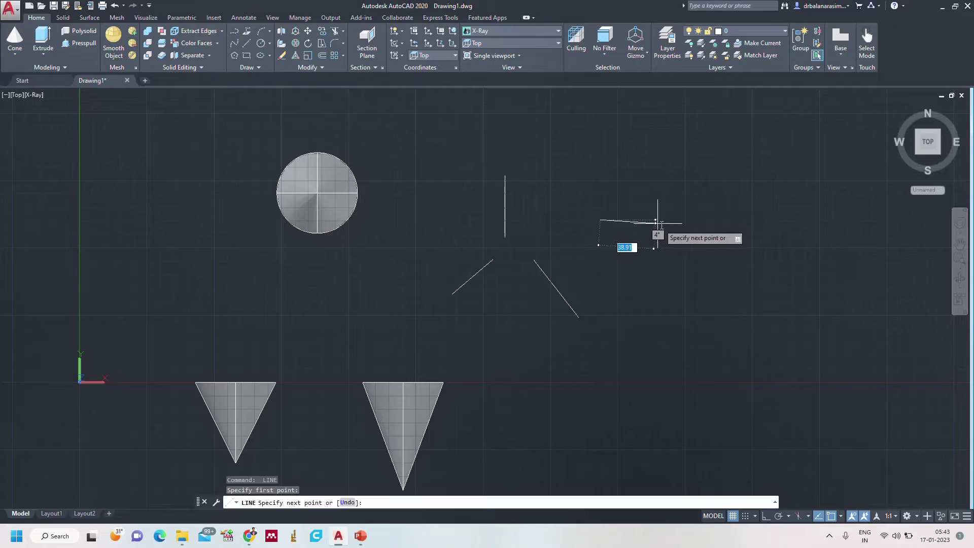
{"action": "key", "text": "F8"}
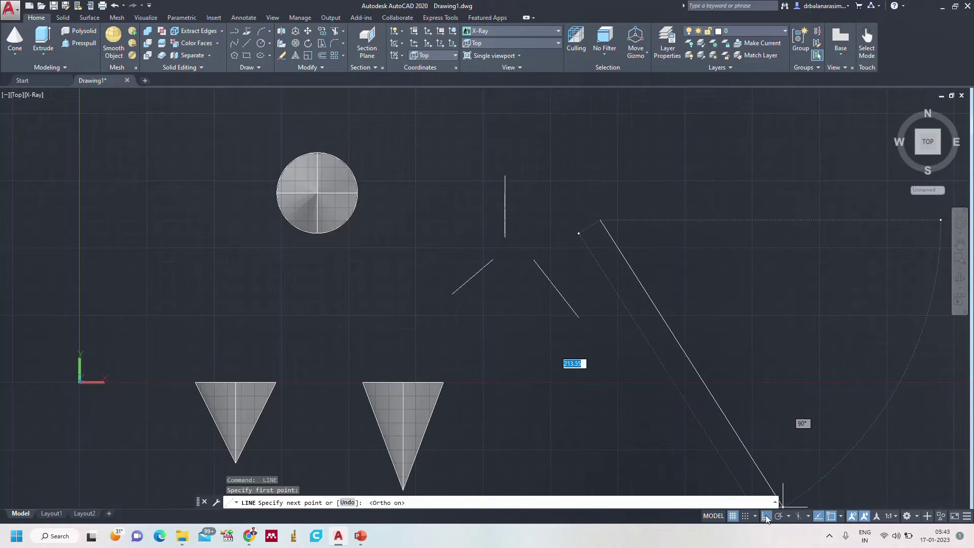
{"action": "left_click", "coordinate": [683, 280]}
{"action": "key", "text": "Return"}
Return the model to the SW Isometric view, framed on the cones and the new lines
{"action": "left_click", "coordinate": [495, 45]}
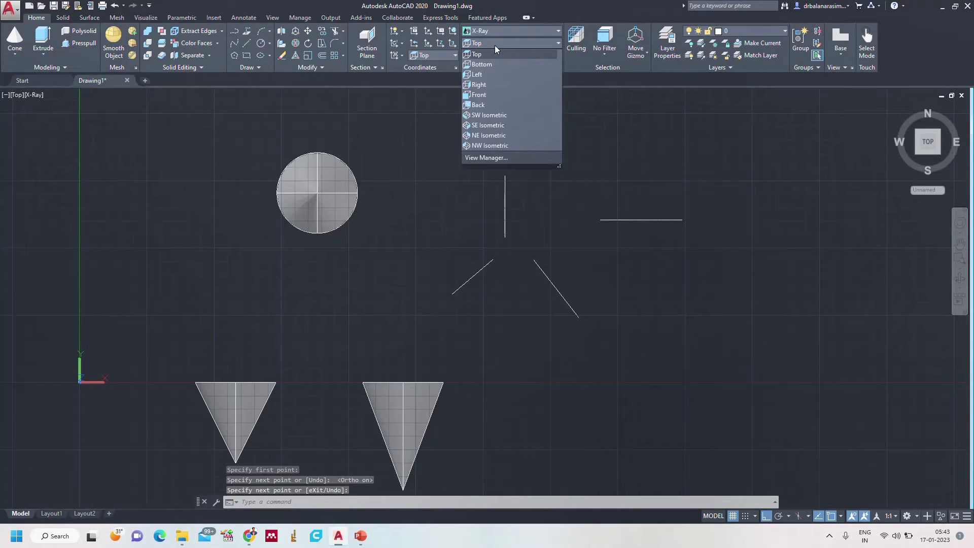
{"action": "left_click", "coordinate": [478, 114]}
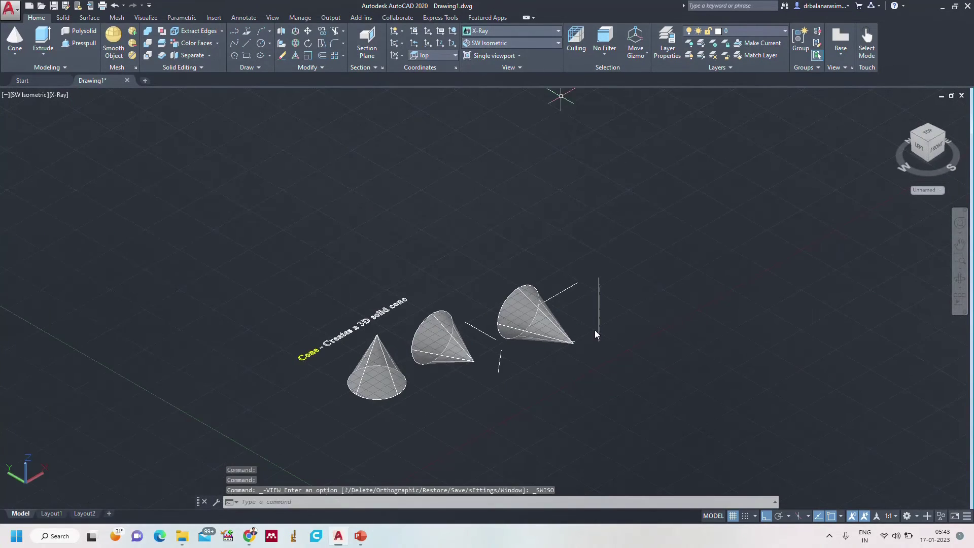
{"action": "scroll", "coordinate": [589, 340], "scroll_direction": "up", "scroll_amount": 3}
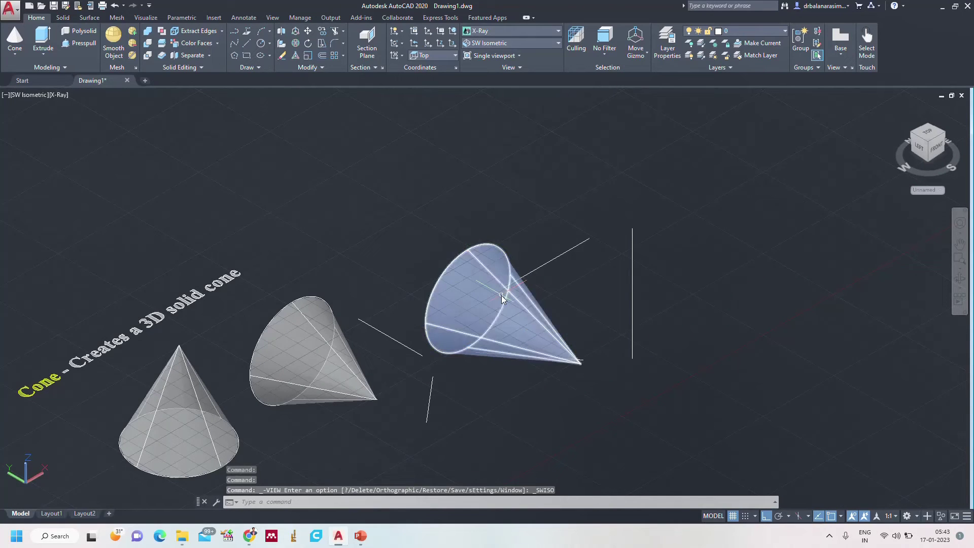
With Ortho off, move the cone that overlaps the new lines by its centre grip to the empty area in front of them
{"action": "left_click", "coordinate": [480, 302]}
{"action": "left_click", "coordinate": [467, 299]}
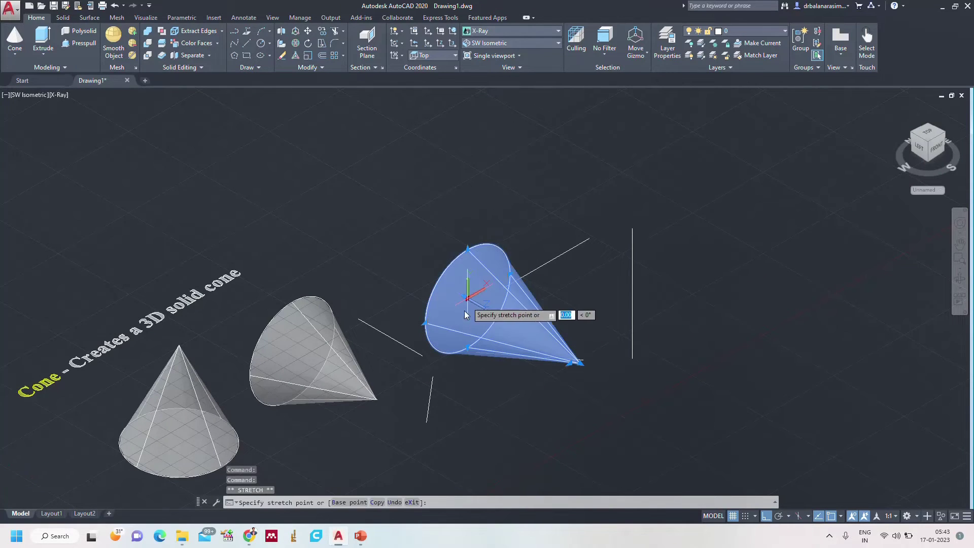
{"action": "left_click", "coordinate": [767, 516]}
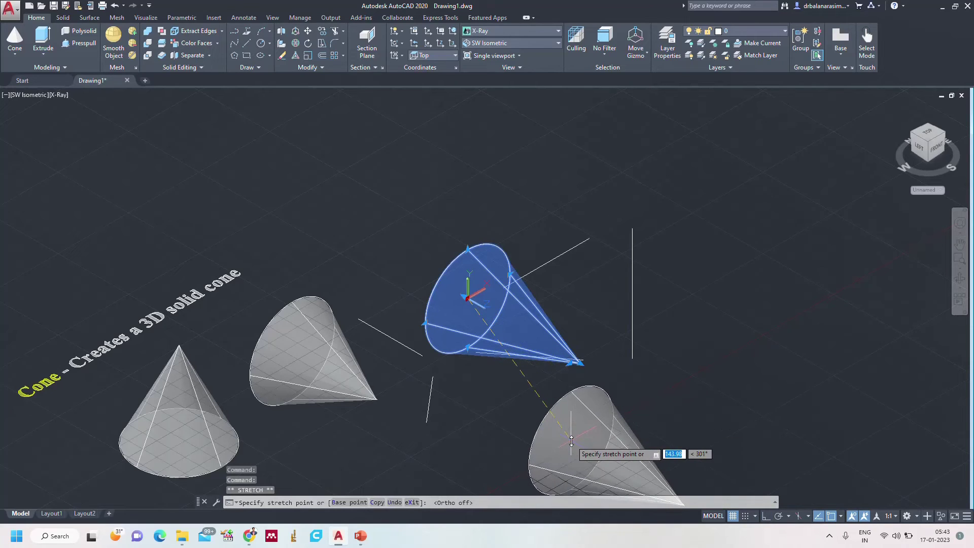
{"action": "left_click", "coordinate": [569, 442]}
{"action": "key", "text": "Escape"}
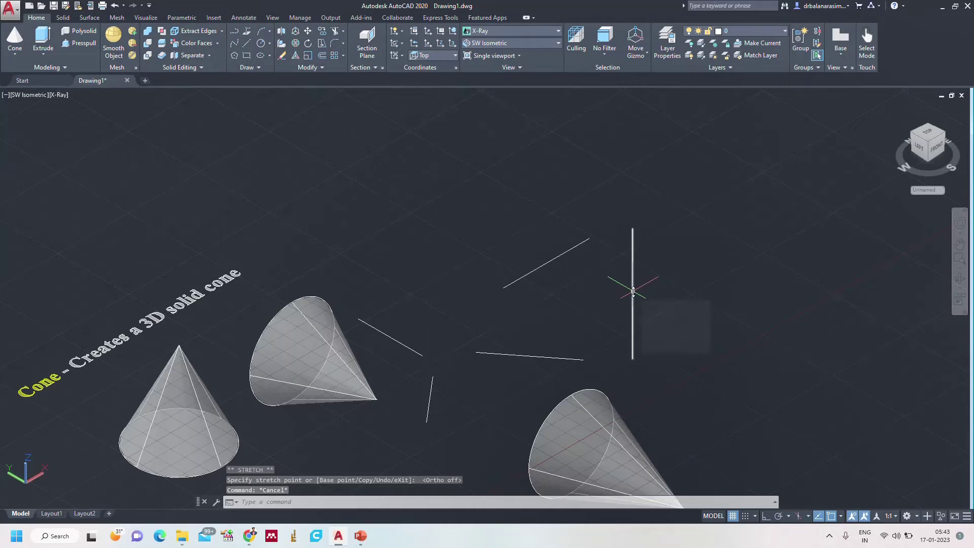
Create a cone with a 3P base through the facing ends of the three separate lines and a height of 60
{"action": "middle_click_drag", "start_coordinate": [700, 352], "coordinate": [713, 312]}
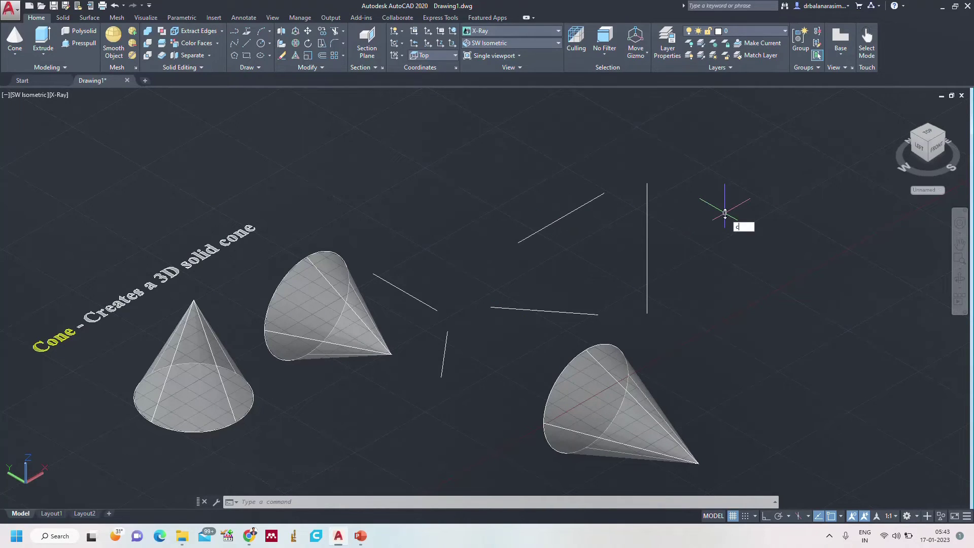
{"action": "key", "text": "Return"}
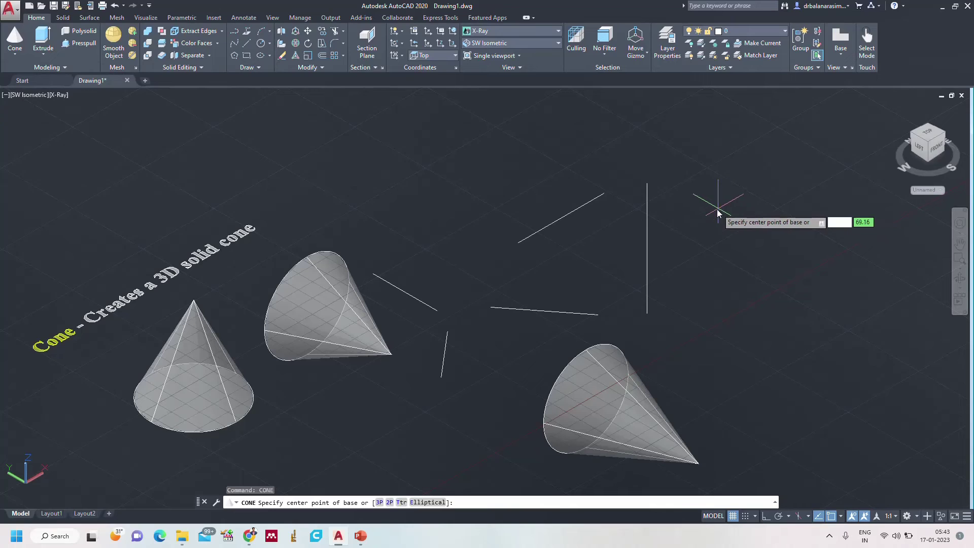
{"action": "left_click", "coordinate": [380, 502]}
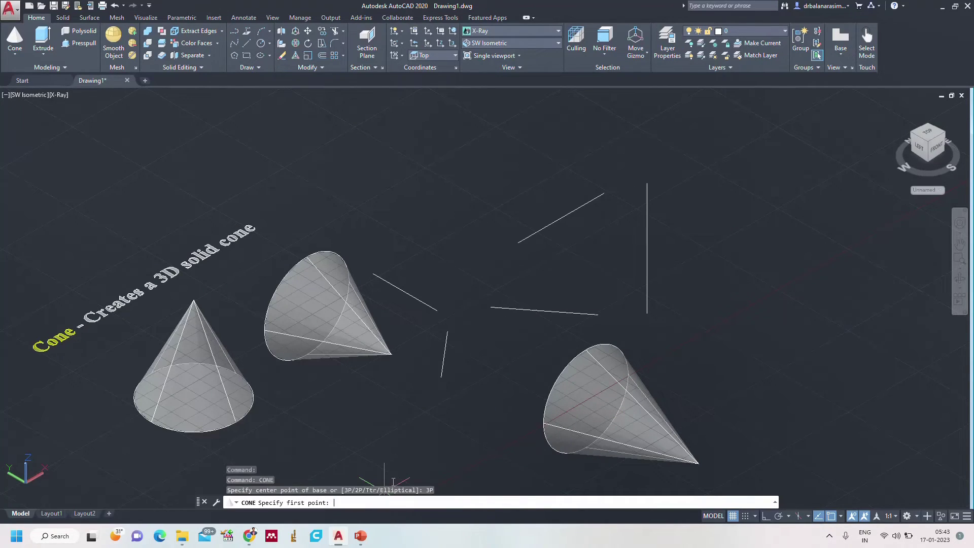
{"action": "left_click", "coordinate": [437, 310]}
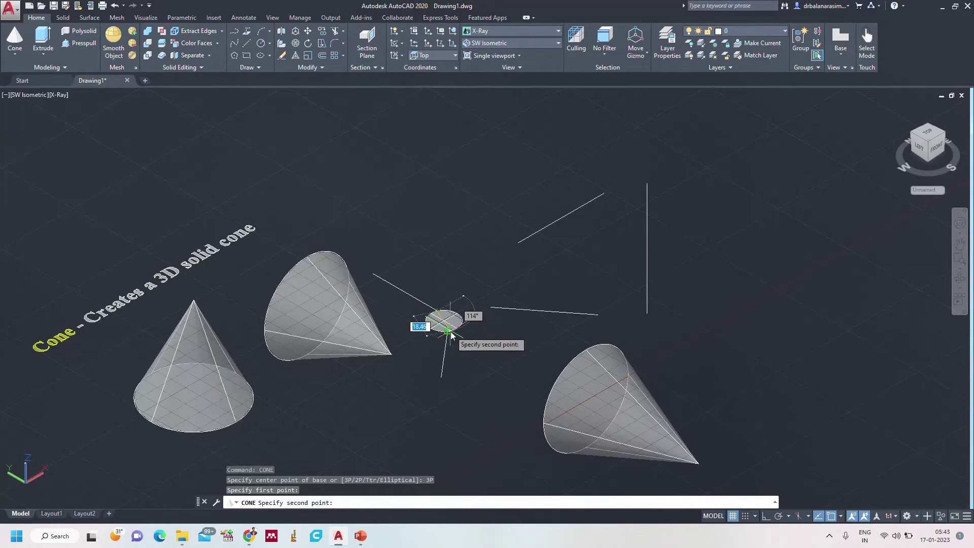
{"action": "left_click", "coordinate": [450, 330]}
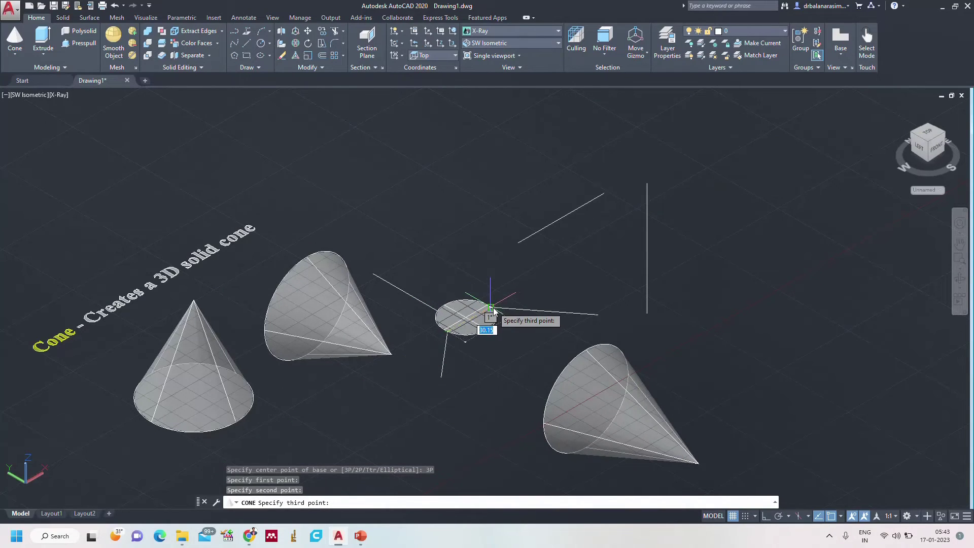
{"action": "left_click", "coordinate": [493, 310]}
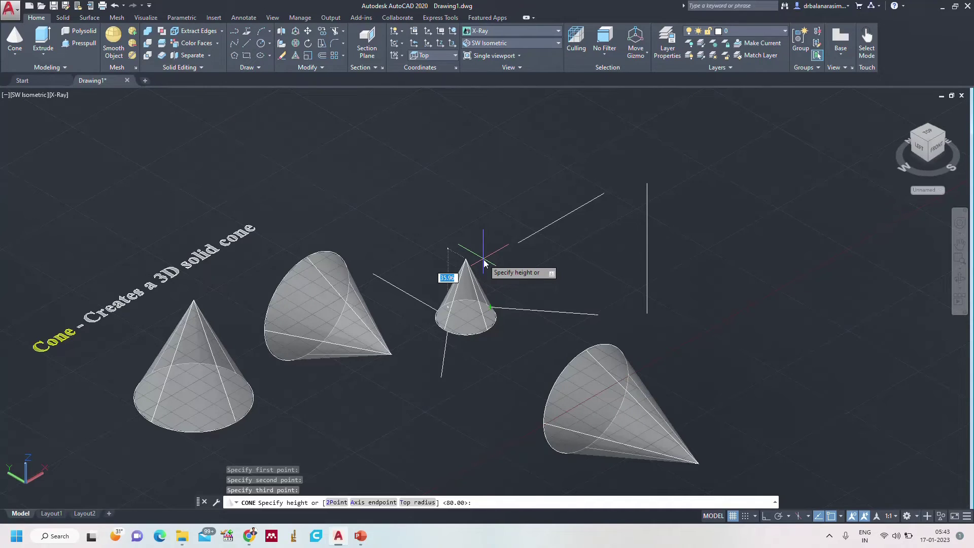
{"action": "key", "text": "Return"}
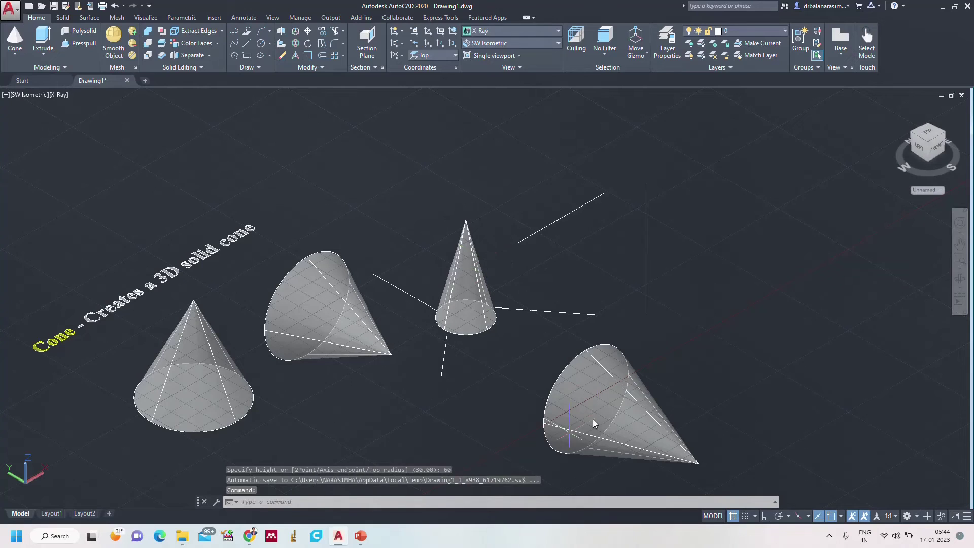
Create a cone with a 2P base whose diameter spans both ends of the remaining free line on the ground plane, with height 60
{"action": "scroll", "coordinate": [460, 364], "scroll_direction": "up", "scroll_amount": 2}
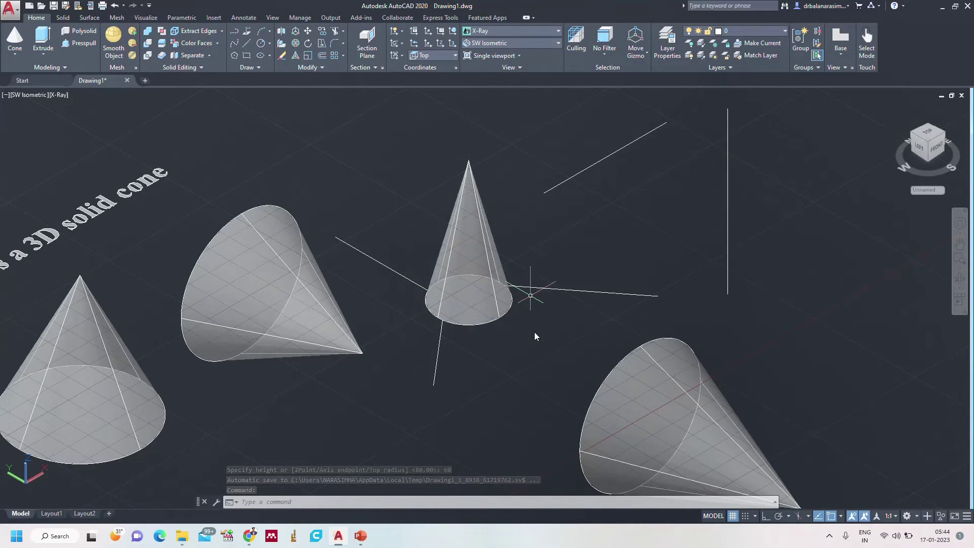
{"action": "scroll", "coordinate": [539, 323], "scroll_direction": "down", "scroll_amount": 2}
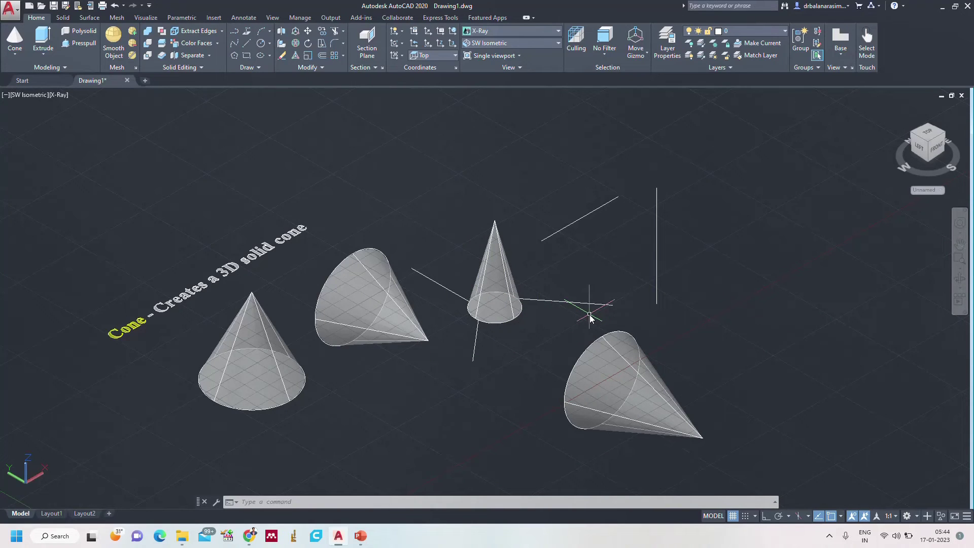
{"action": "middle_click_drag", "start_coordinate": [605, 269], "coordinate": [558, 297]}
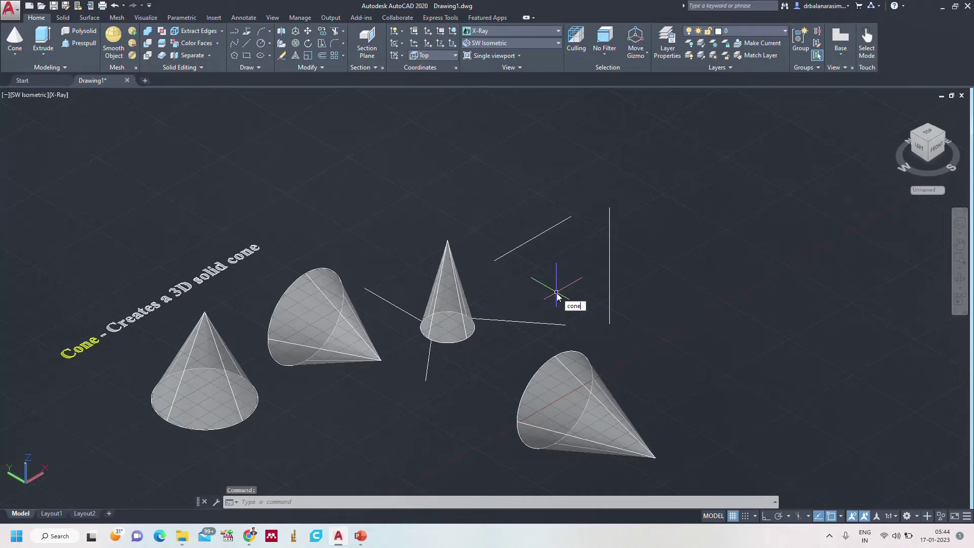
{"action": "key", "text": "Return"}
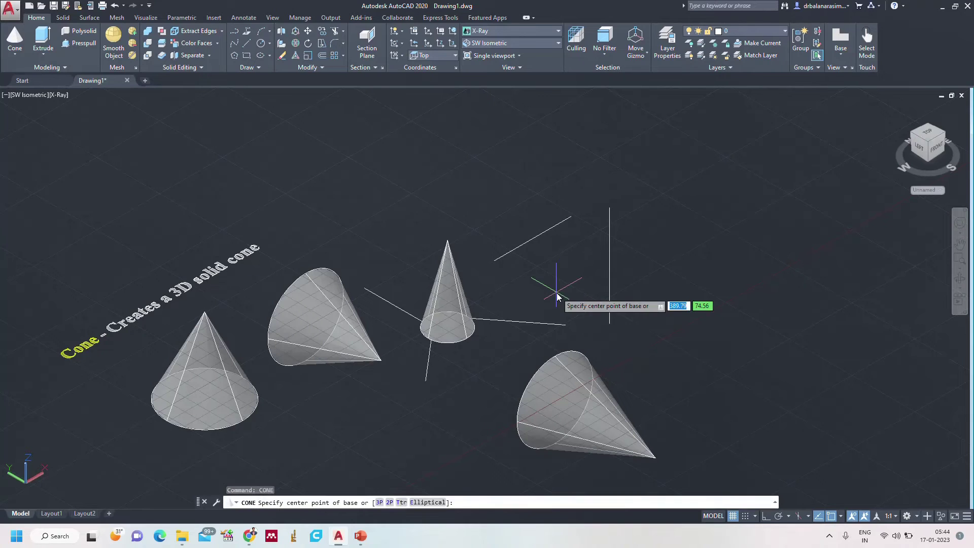
{"action": "left_click", "coordinate": [389, 503]}
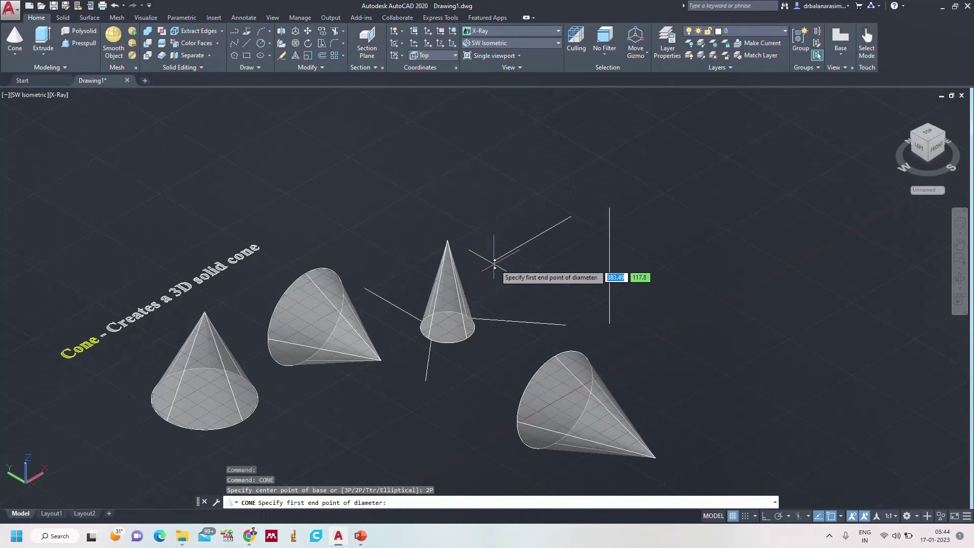
{"action": "left_click", "coordinate": [495, 261]}
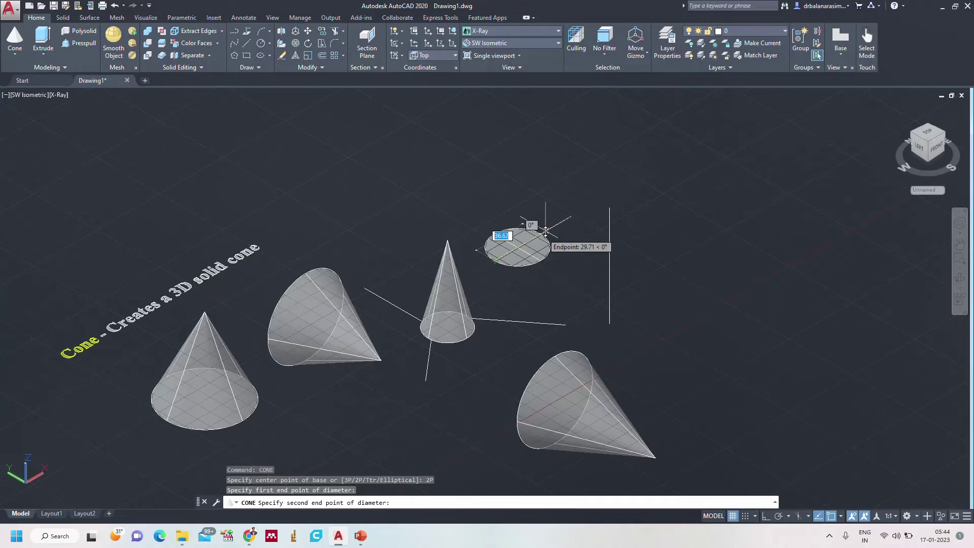
{"action": "left_click", "coordinate": [574, 216]}
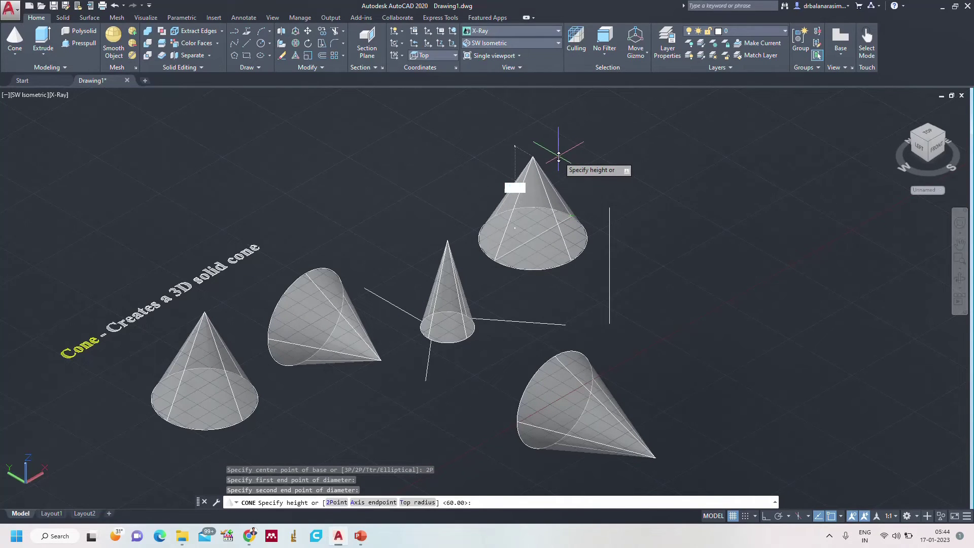
{"action": "type", "text": "60"}
{"action": "key", "text": "Return"}
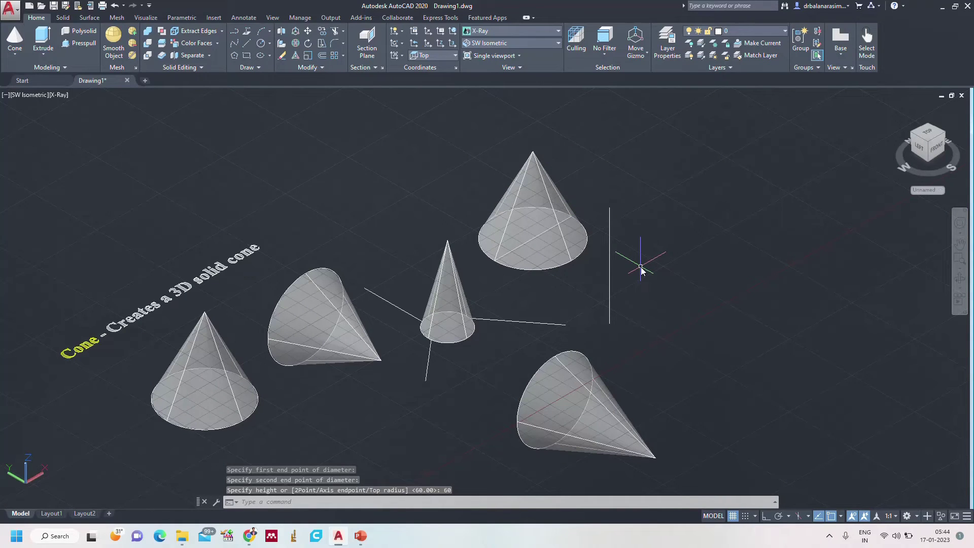
Create an elliptical cone beyond the vertical line with Ortho on, first axis 150, second axis endpoint distance 25 and height 100
{"action": "type", "text": "cone"}
{"action": "key", "text": "Return"}
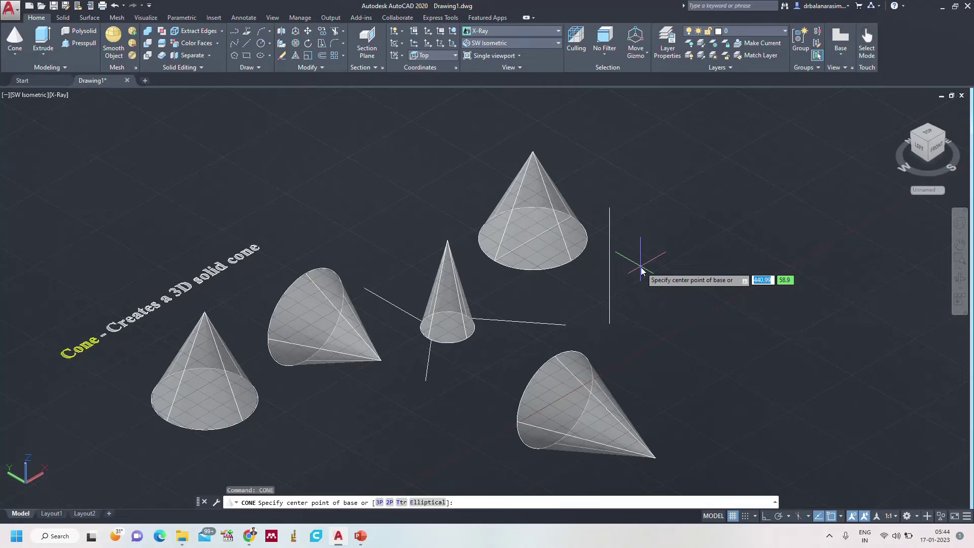
{"action": "left_click", "coordinate": [421, 502]}
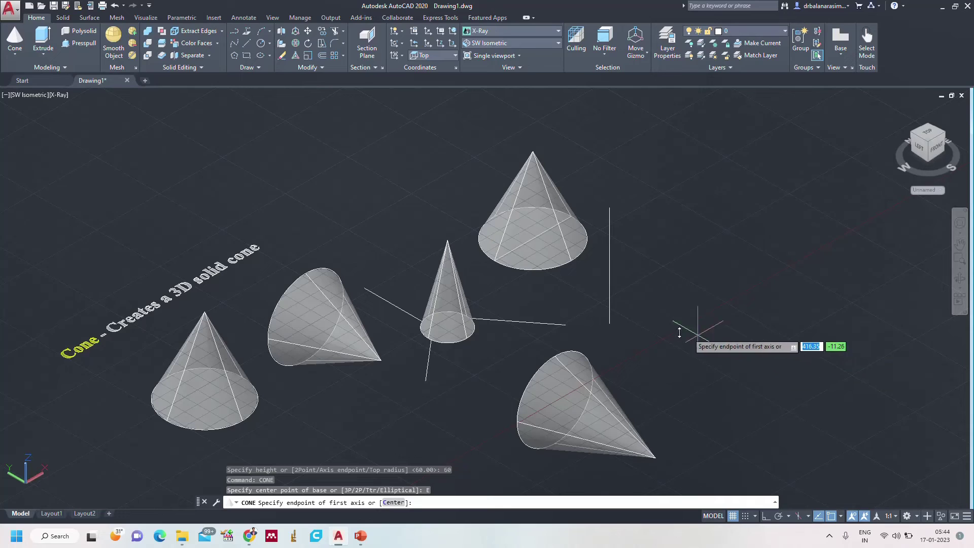
{"action": "left_click", "coordinate": [641, 339]}
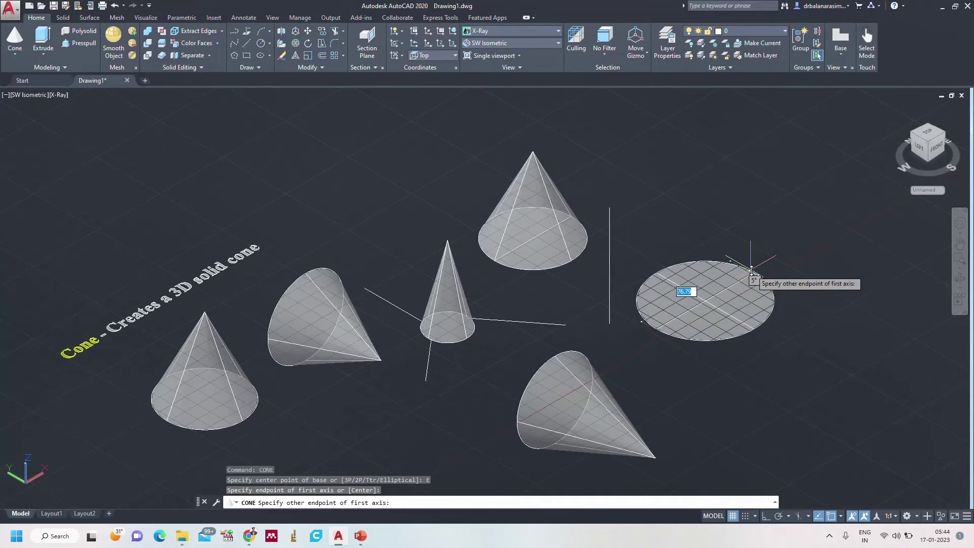
{"action": "left_click", "coordinate": [767, 516]}
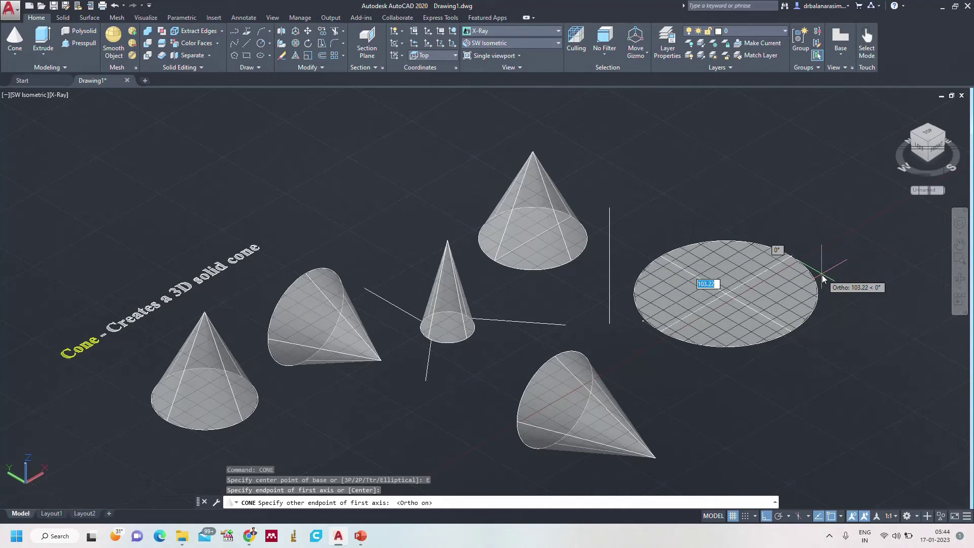
{"action": "type", "text": "15"}
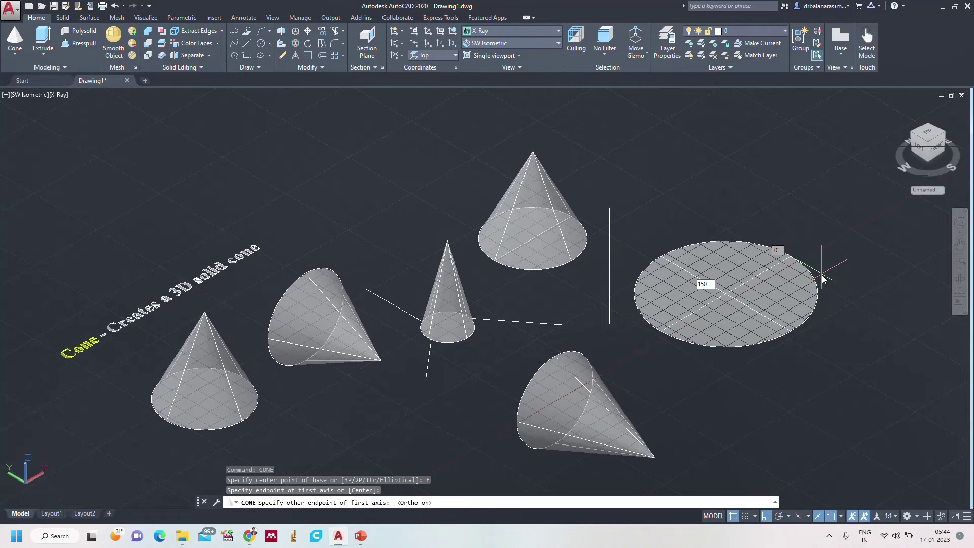
{"action": "type", "text": "0"}
{"action": "key", "text": "Return"}
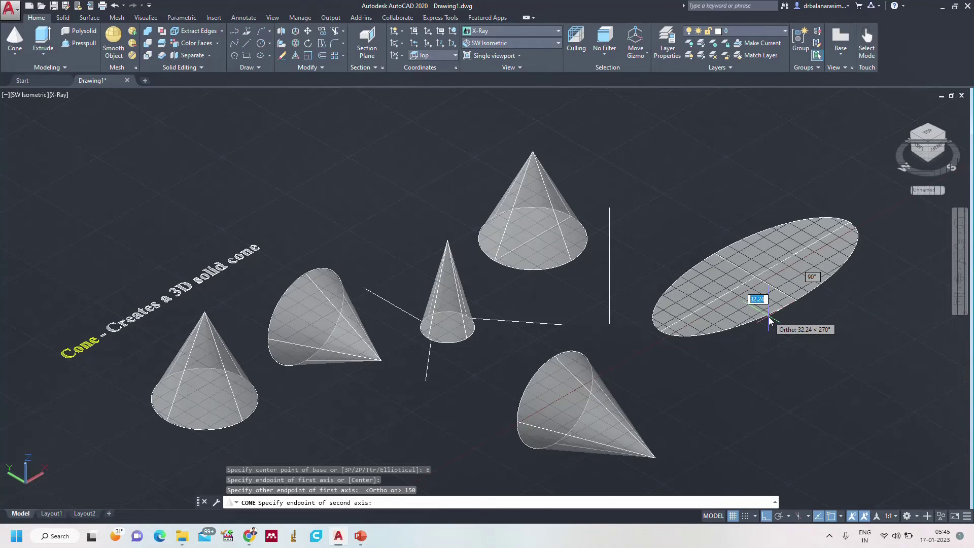
{"action": "type", "text": "25"}
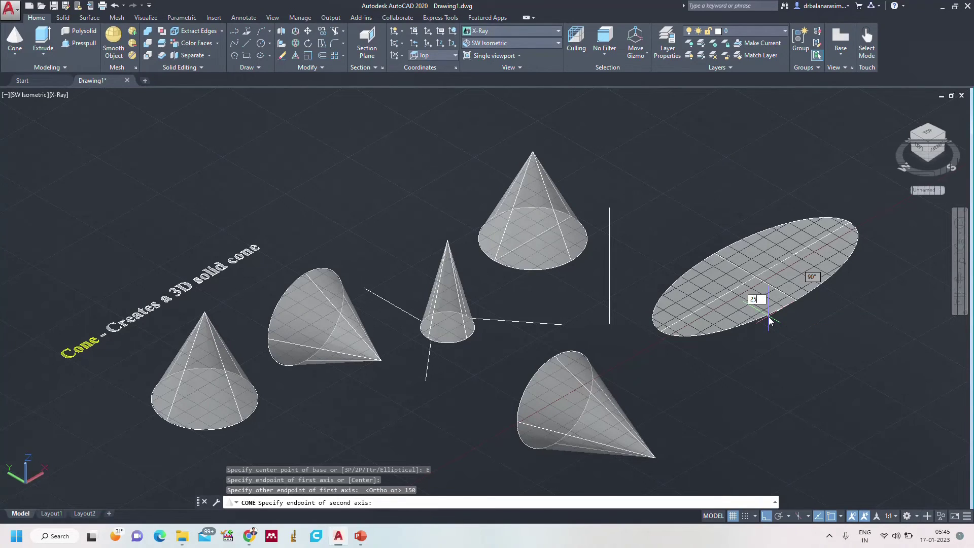
{"action": "key", "text": "Return"}
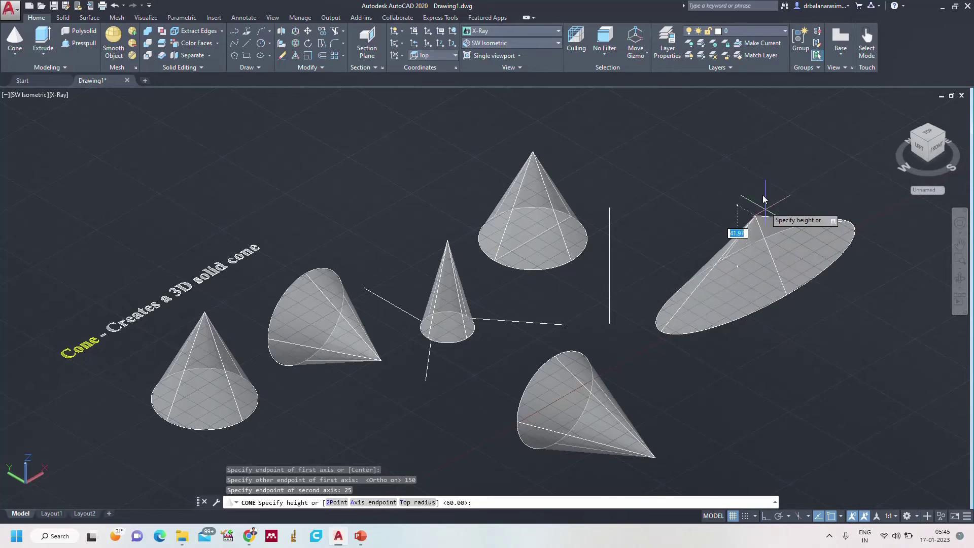
{"action": "type", "text": "100"}
{"action": "key", "text": "Return"}
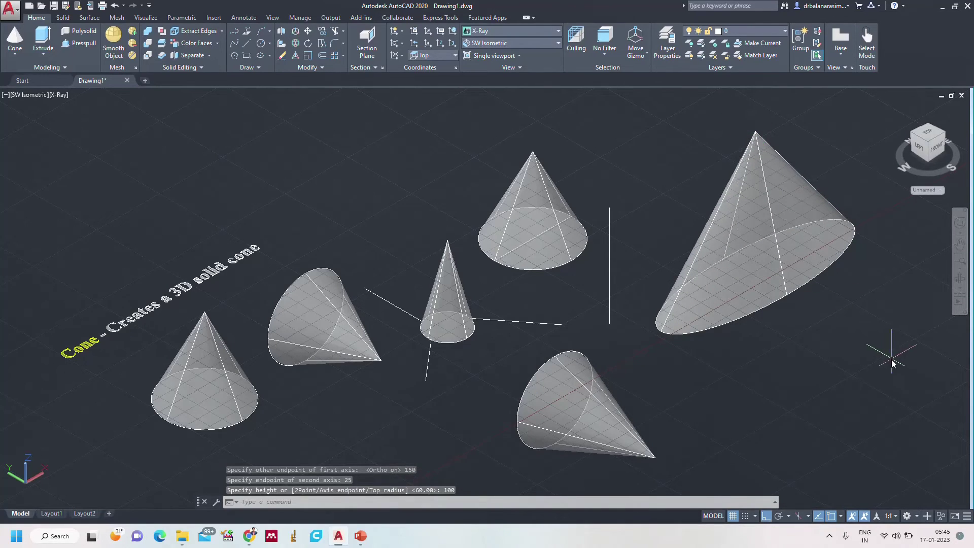
{"action": "middle_click_drag", "start_coordinate": [893, 363], "coordinate": [759, 367]}
{"action": "scroll", "coordinate": [648, 319], "scroll_direction": "up", "scroll_amount": 3}
{"action": "scroll", "coordinate": [677, 345], "scroll_direction": "down", "scroll_amount": 2}
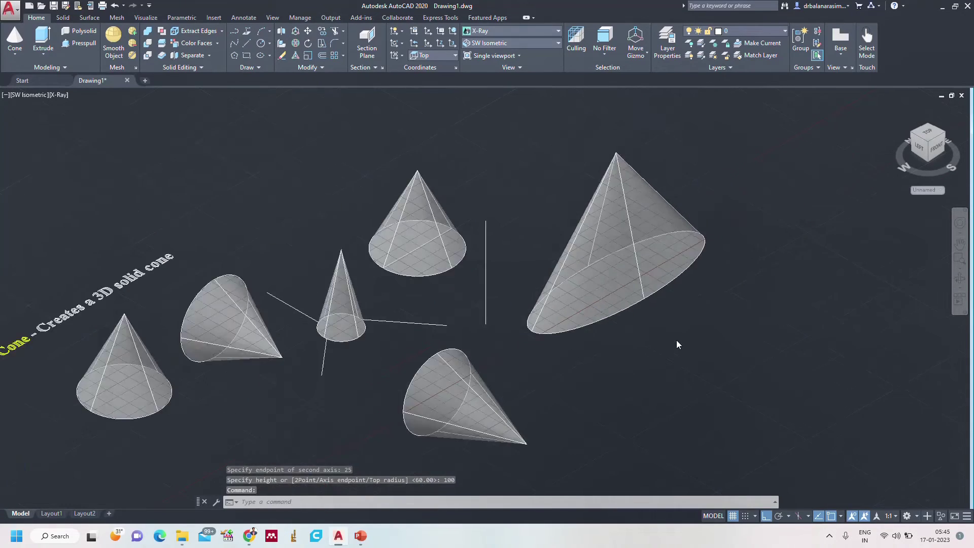
{"action": "scroll", "coordinate": [677, 345], "scroll_direction": "down", "scroll_amount": 2}
{"action": "middle_click_drag", "start_coordinate": [717, 326], "coordinate": [686, 370]}
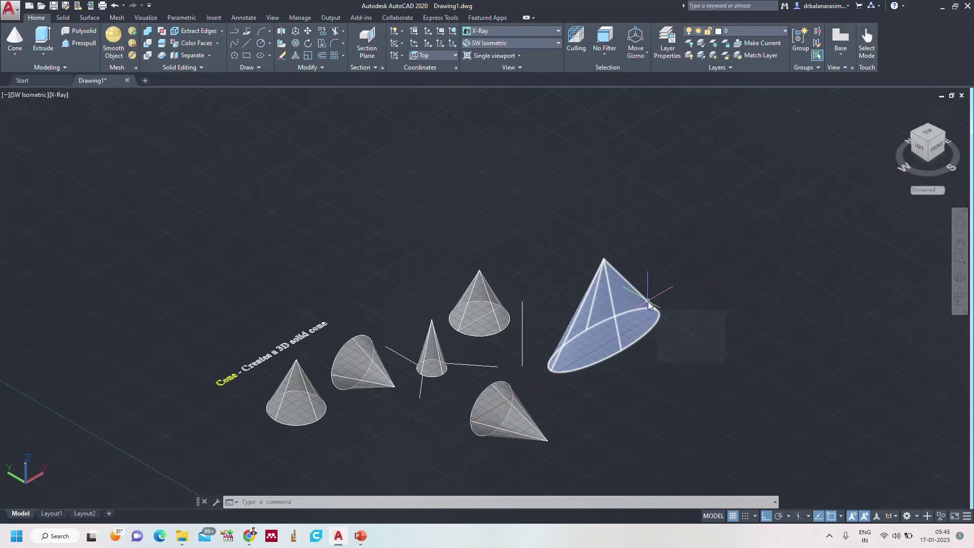
{"action": "middle_click_drag", "start_coordinate": [681, 300], "coordinate": [722, 219]}
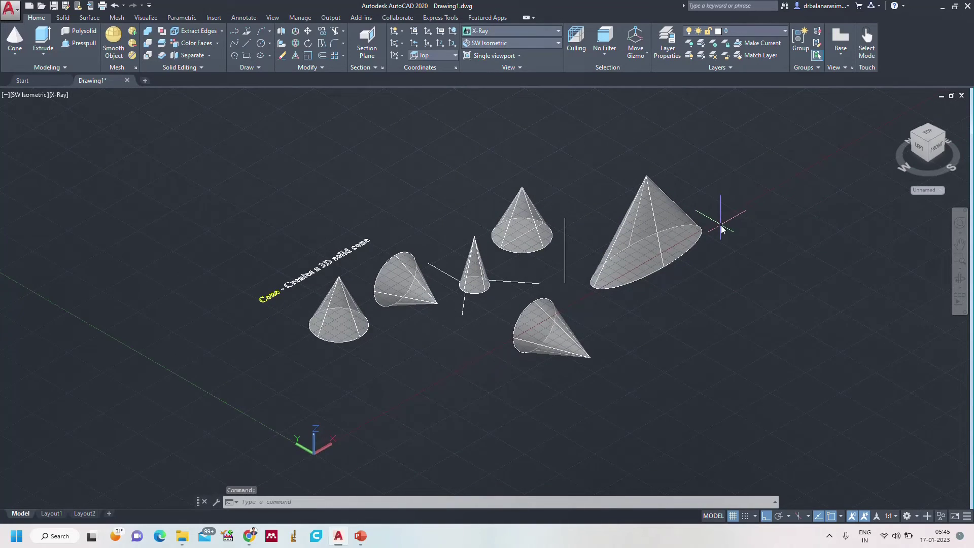
{"action": "scroll", "coordinate": [722, 228], "scroll_direction": "up", "scroll_amount": 2}
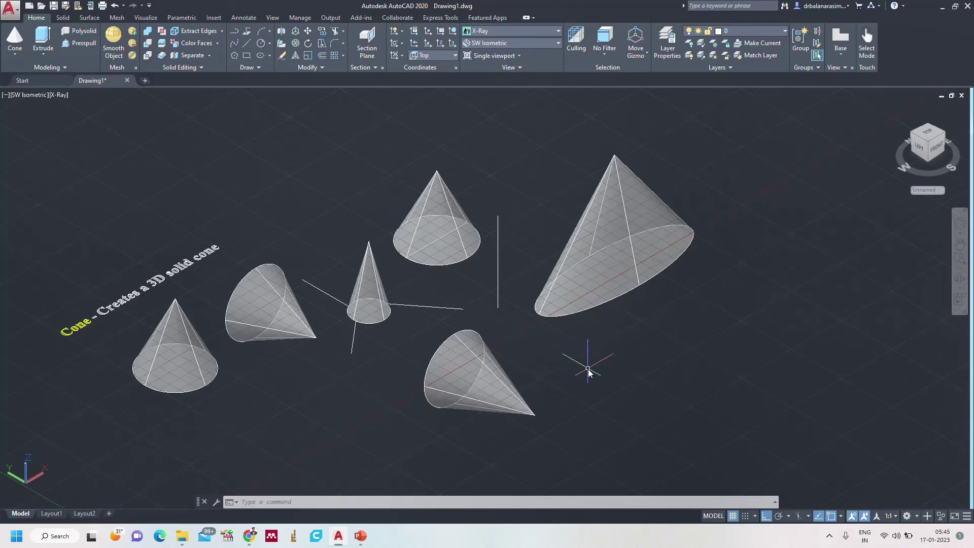
Create a truncated cone in the empty area in front of the elliptical cone, with base radius 30, Top radius 10 and height 70
{"action": "key", "text": "Return"}
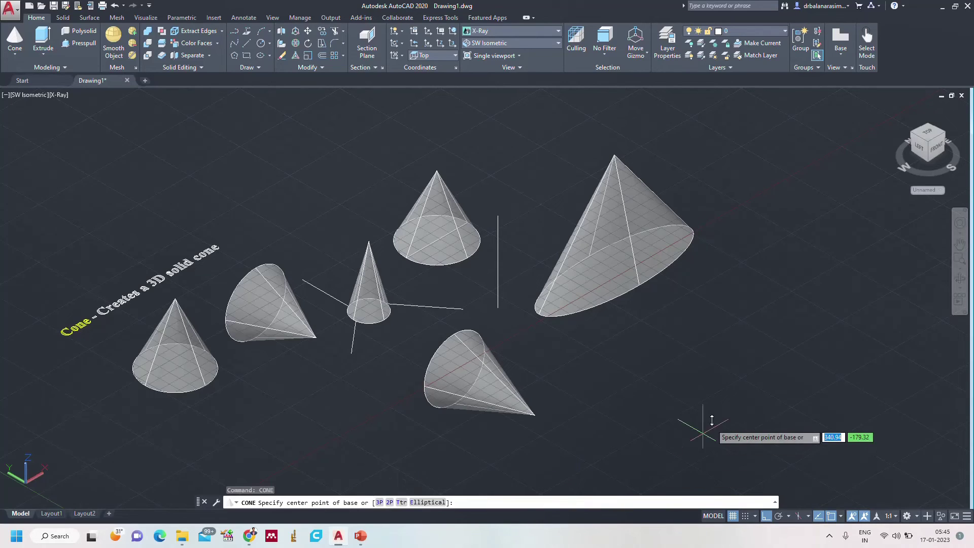
{"action": "left_click", "coordinate": [684, 379]}
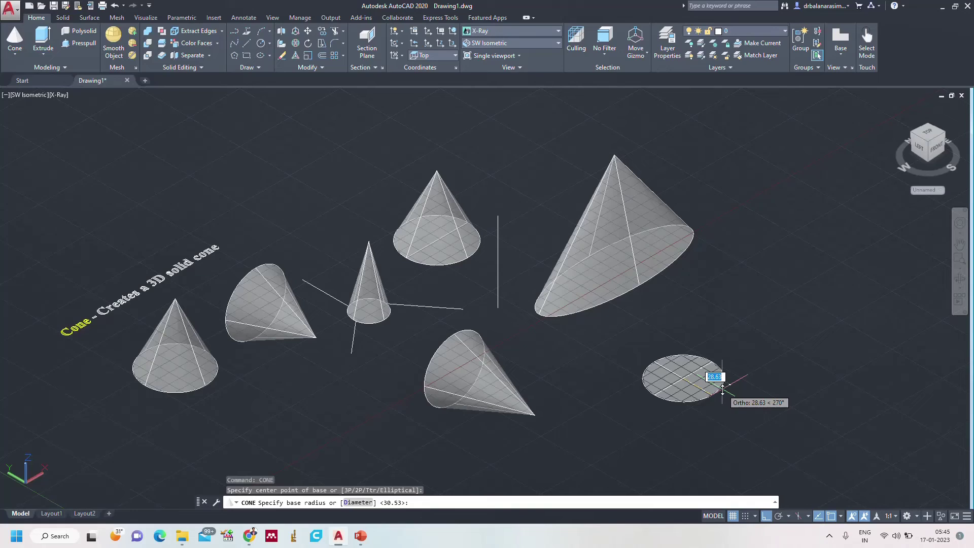
{"action": "type", "text": "30"}
{"action": "key", "text": "Return"}
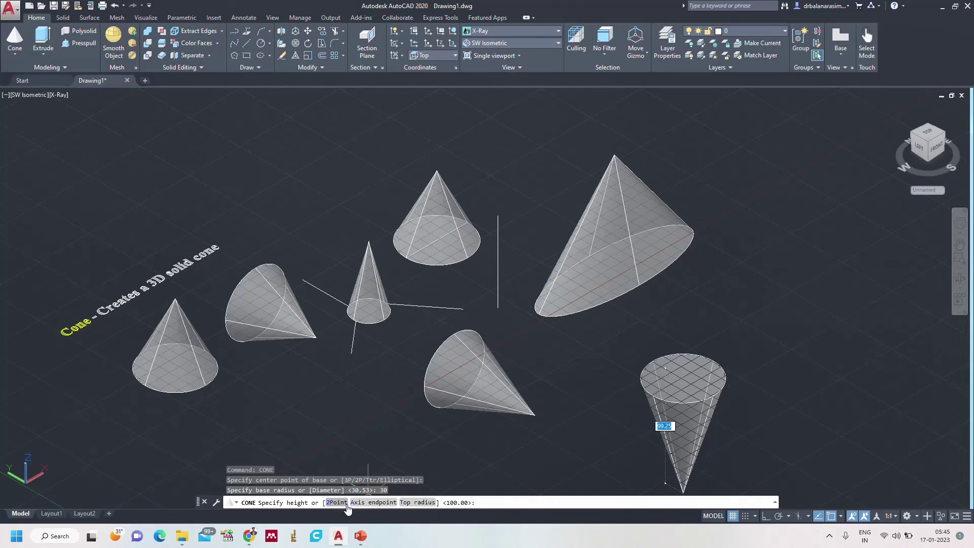
{"action": "left_click", "coordinate": [422, 502]}
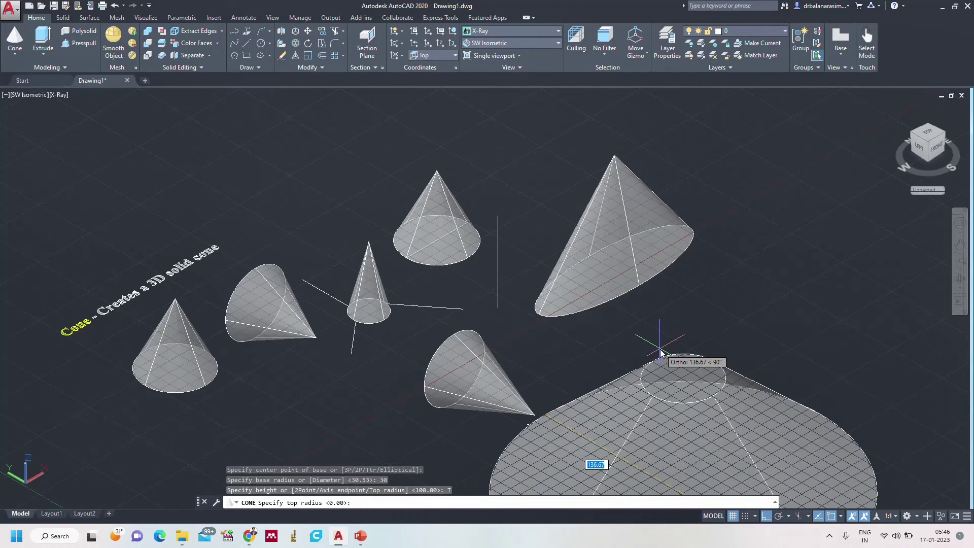
{"action": "type", "text": "10"}
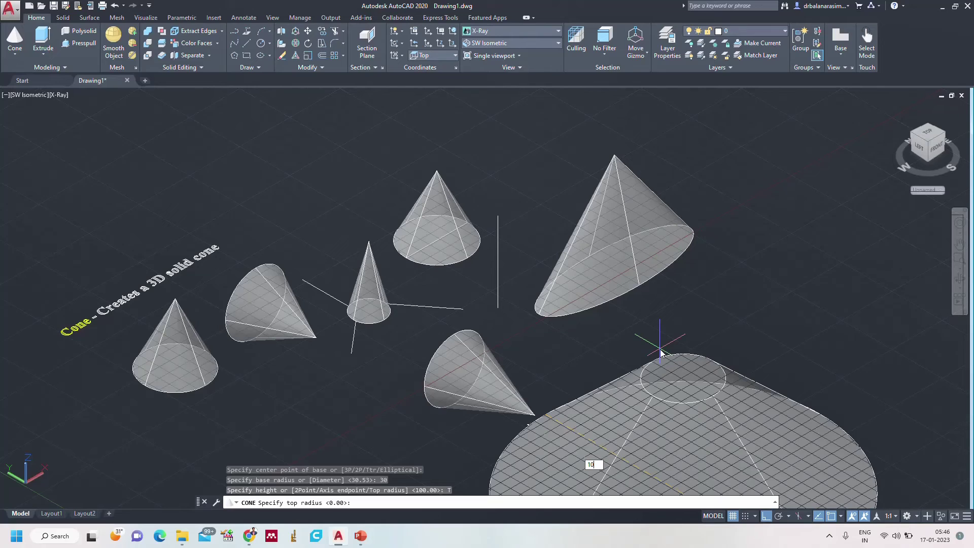
{"action": "key", "text": "Return"}
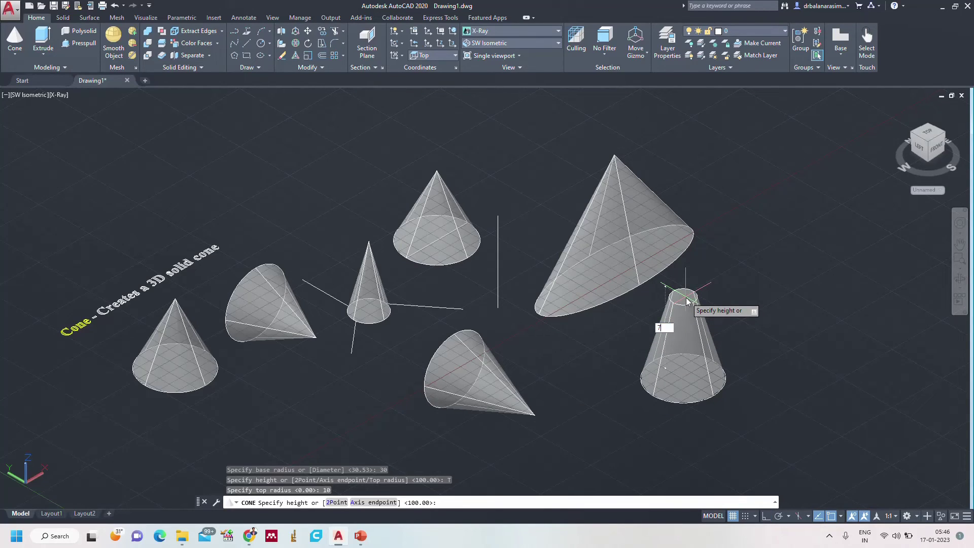
{"action": "key", "text": "Return"}
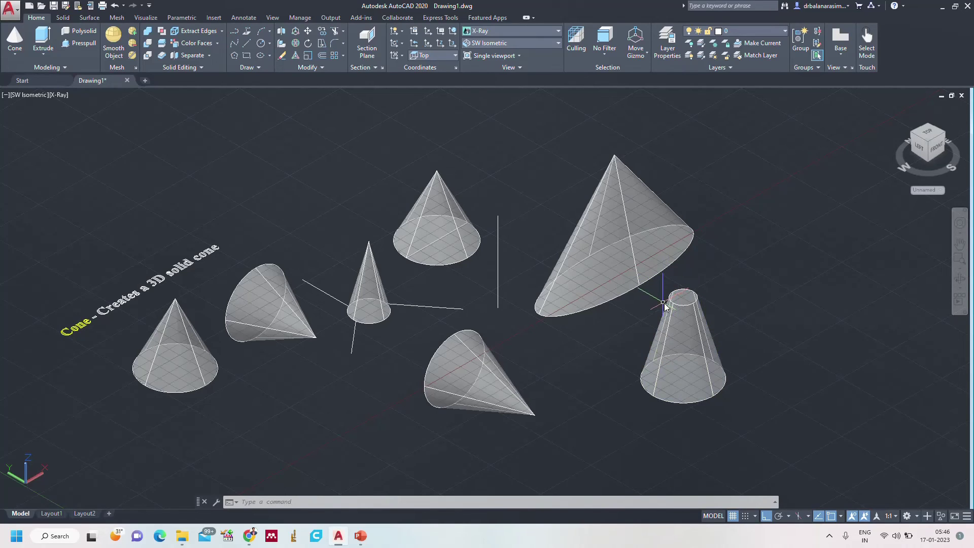
Turn Ortho mode off
{"action": "scroll", "coordinate": [718, 304], "scroll_direction": "up", "scroll_amount": 5}
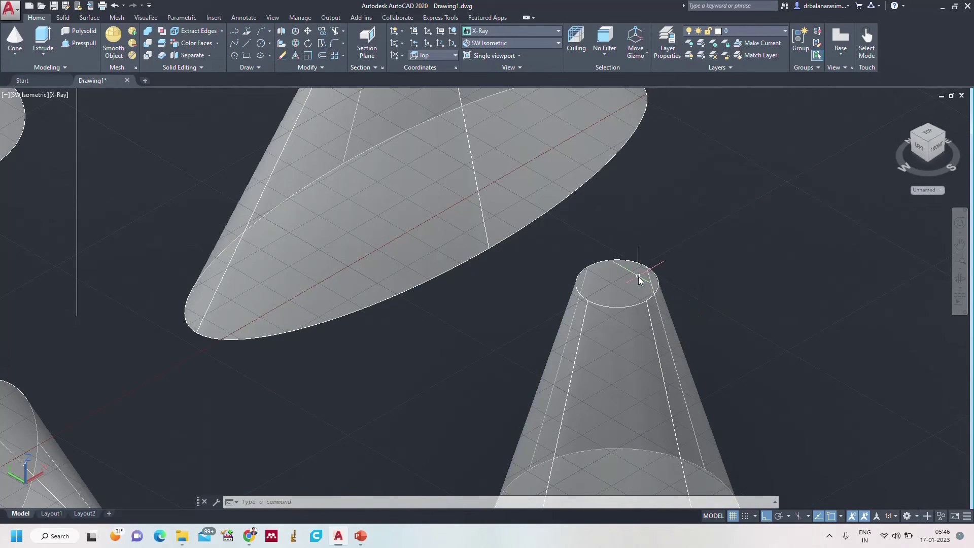
{"action": "scroll", "coordinate": [740, 283], "scroll_direction": "down", "scroll_amount": 5}
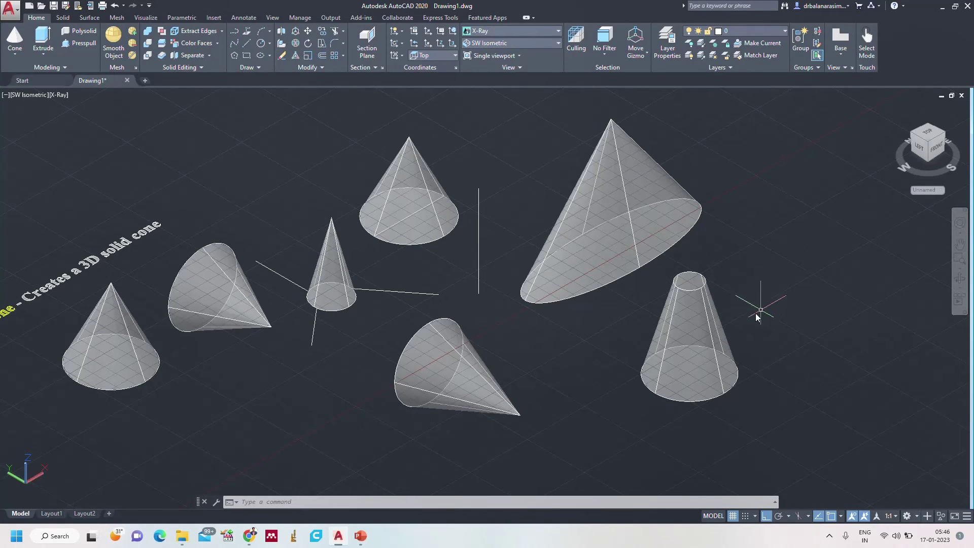
{"action": "scroll", "coordinate": [756, 317], "scroll_direction": "down", "scroll_amount": 2}
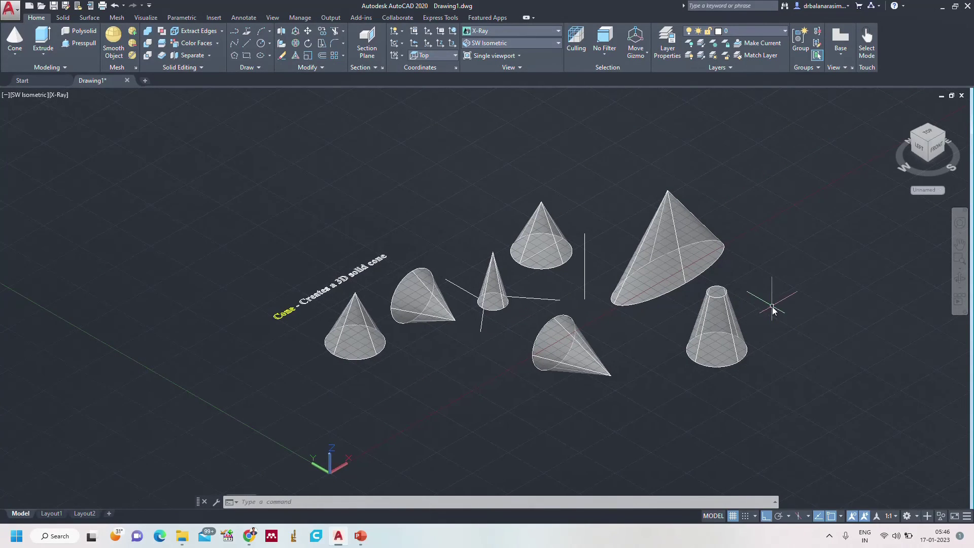
{"action": "scroll", "coordinate": [590, 323], "scroll_direction": "up", "scroll_amount": 2}
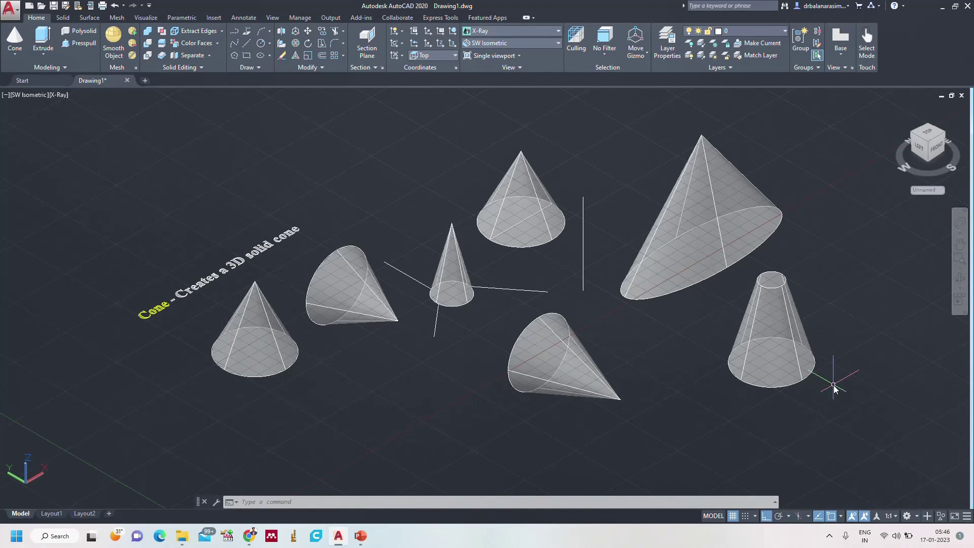
{"action": "left_click", "coordinate": [767, 516]}
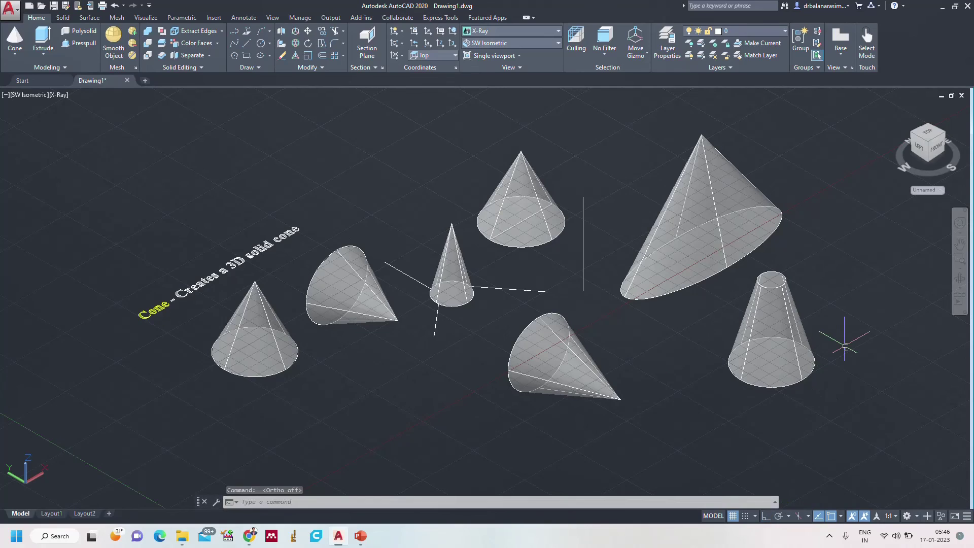
{"action": "key", "text": "Return"}
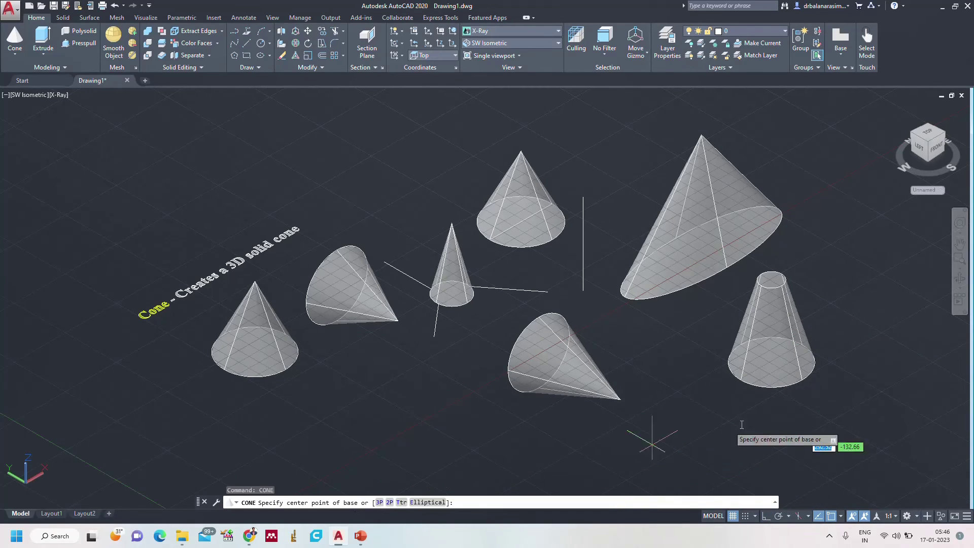
{"action": "left_click", "coordinate": [673, 451]}
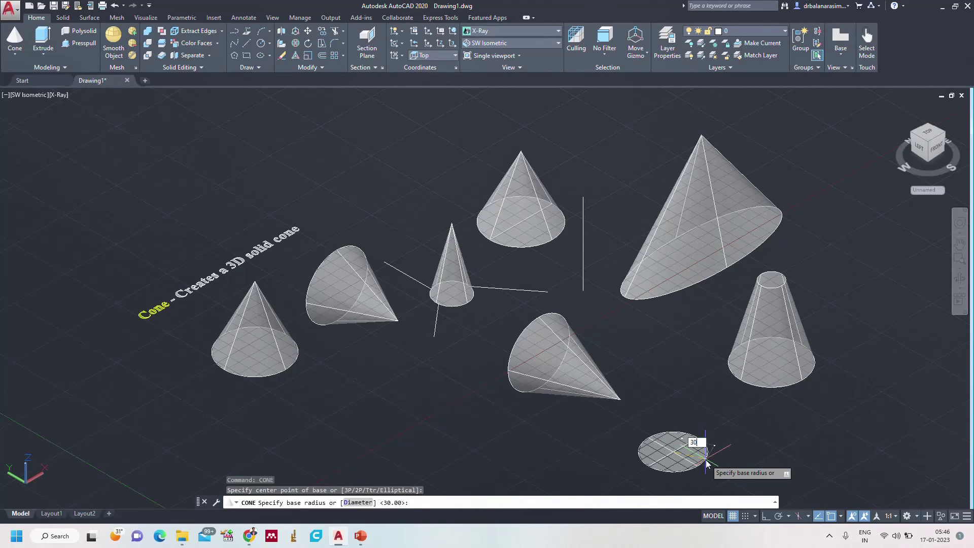
{"action": "key", "text": "Return"}
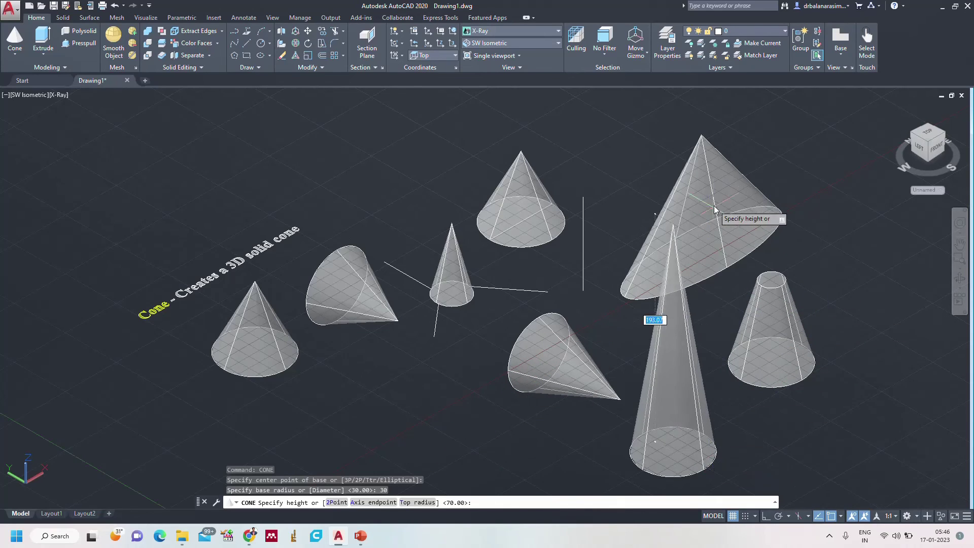
{"action": "key", "text": "Escape"}
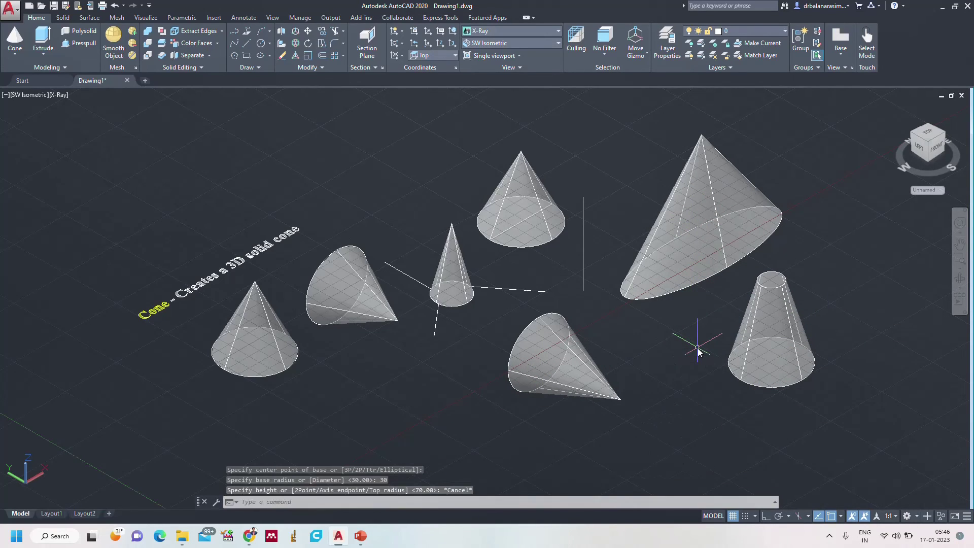
Create a cone of base radius 30 in the empty area beyond the truncated cone, picking a free Axis endpoint on the ground plane pointing away from it
{"action": "middle_click_drag", "start_coordinate": [868, 281], "coordinate": [599, 313]}
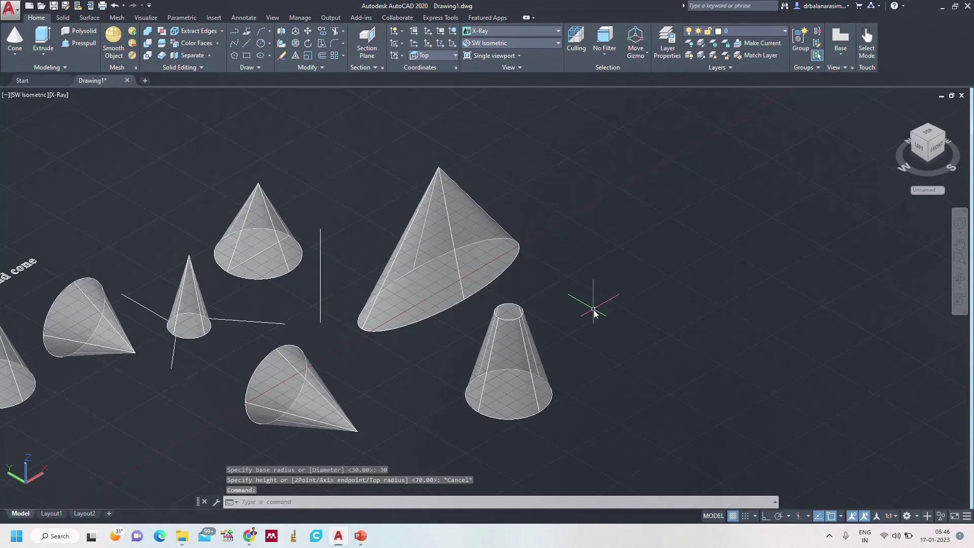
{"action": "key", "text": "Return"}
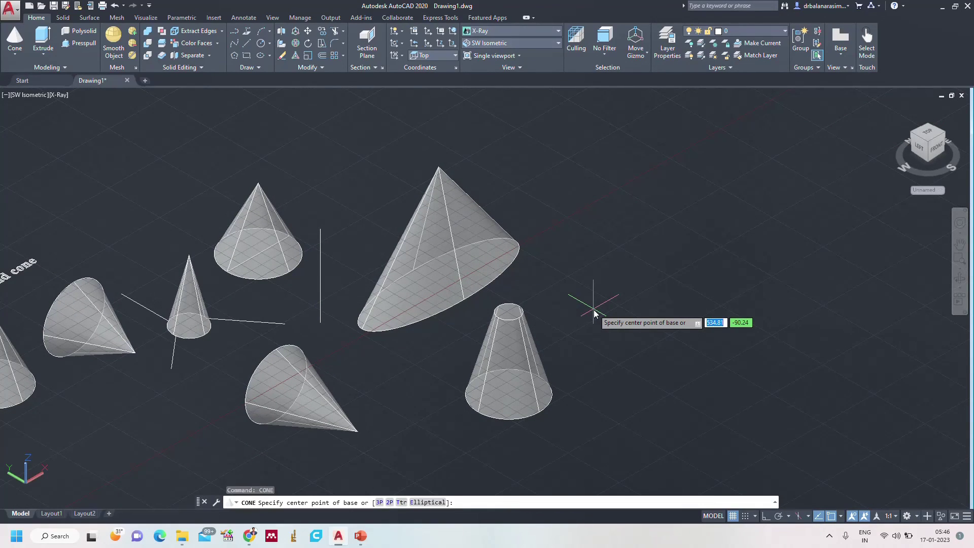
{"action": "left_click", "coordinate": [660, 293]}
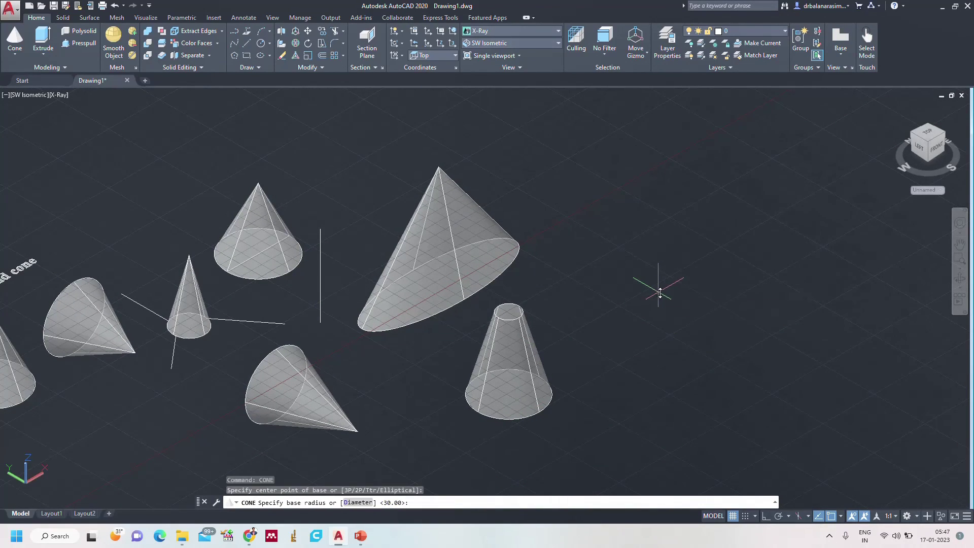
{"action": "type", "text": "30"}
{"action": "key", "text": "Return"}
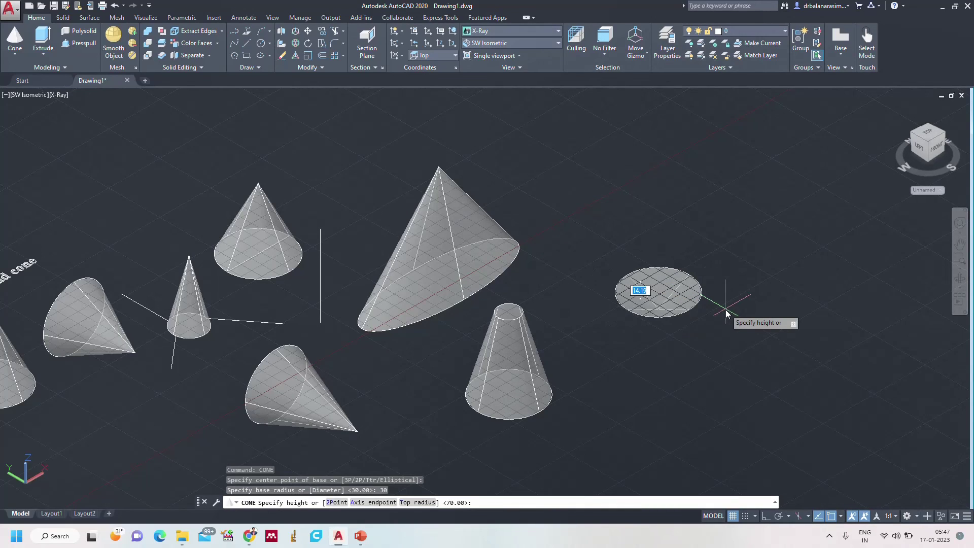
{"action": "left_click", "coordinate": [365, 503]}
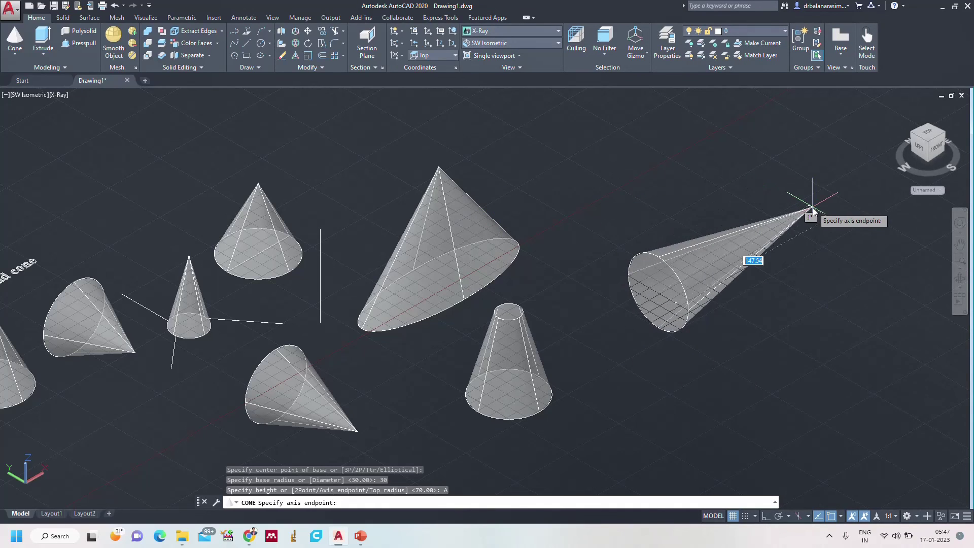
{"action": "left_click", "coordinate": [802, 202]}
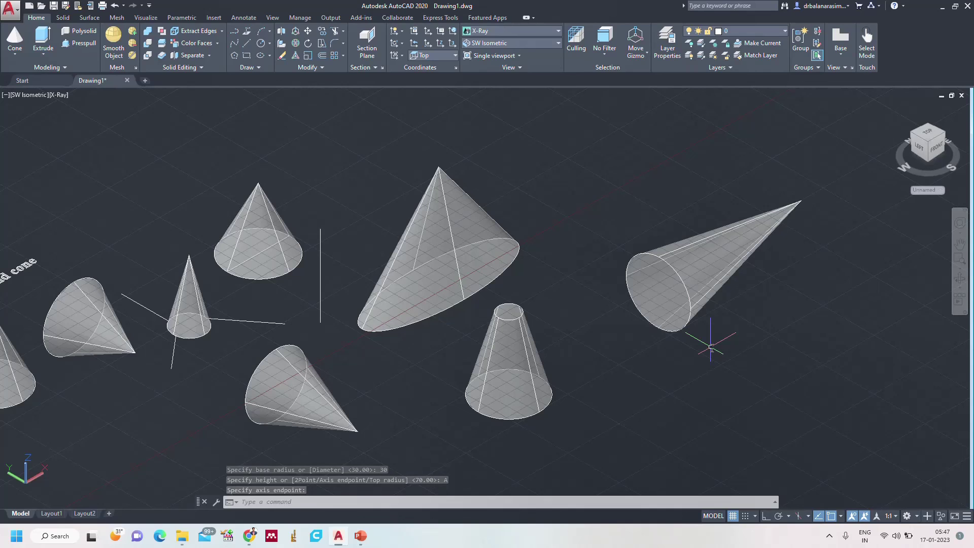
Zoom to All to fit every cone and the title text in the view
{"action": "type", "text": "z"}
{"action": "key", "text": "Return"}
{"action": "type", "text": "a"}
{"action": "key", "text": "Return"}
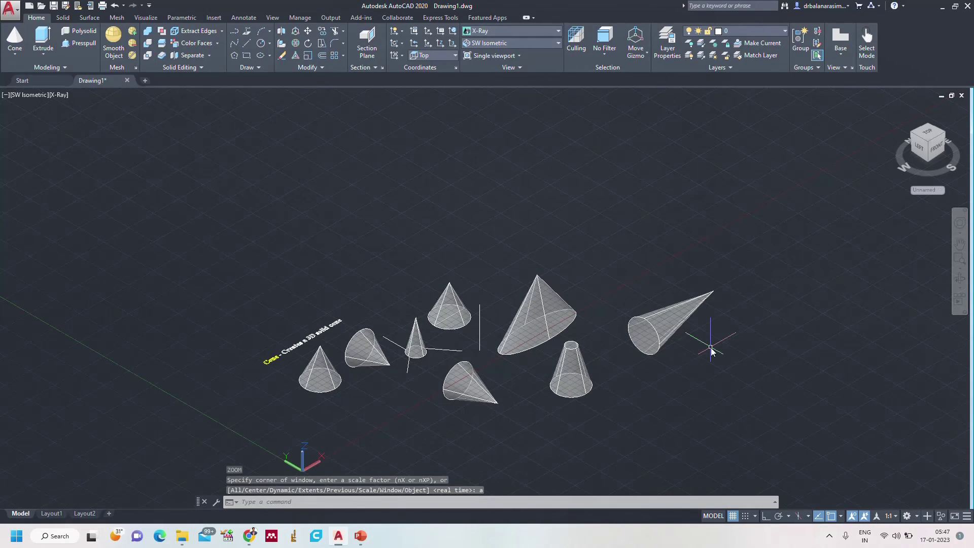